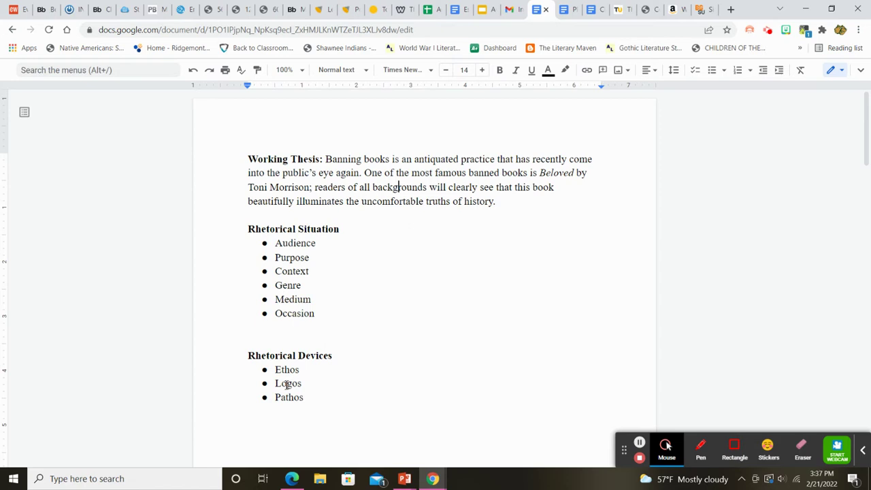
Add "- Readers: Students and teachers" after Audience in the Rhetorical Situation list
{"action": "left_click", "coordinate": [334, 246]}
{"action": "type", "text": "- Readers: Students and teacrh"}
{"action": "key", "text": "BackSpace"}
{"action": "key", "text": "BackSpace"}
{"action": "type", "text": "hers"}
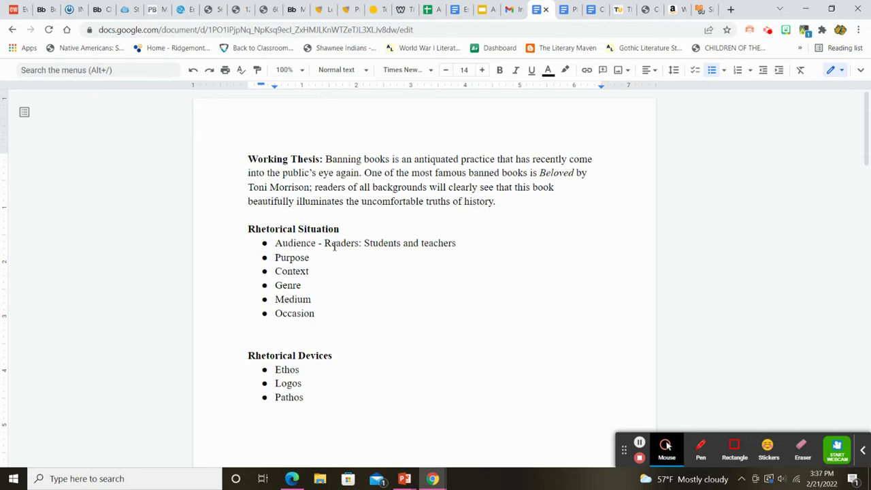
Add "- describe the book and why it was banned and the impact" after Purpose in the Rhetorical Situation list
{"action": "left_click", "coordinate": [324, 258]}
{"action": "type", "text": "- describe the book and why"}
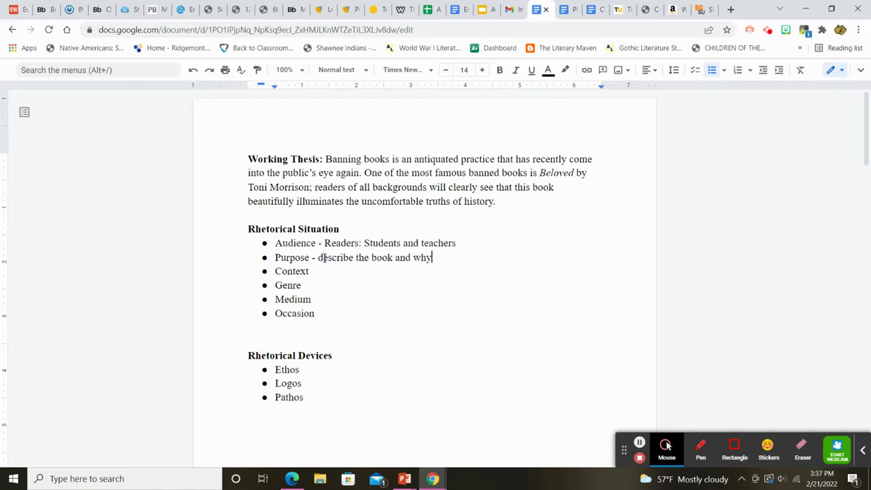
{"action": "key", "text": "BackSpace"}
{"action": "key", "text": "BackSpace"}
{"action": "type", "text": "why it was banned and the impact"}
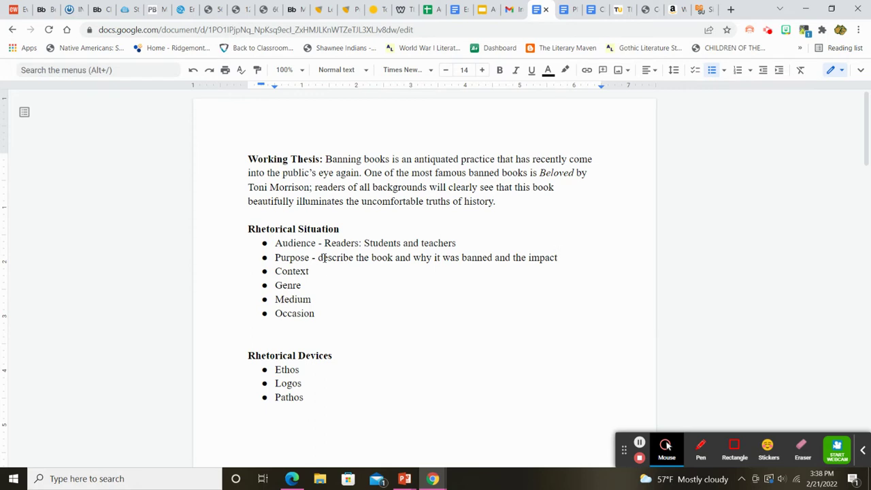
Complete the Context bullet with "- Maus - banned books being discussed", italicizing only the title Maus
{"action": "left_click", "coordinate": [317, 273]}
{"action": "type", "text": "-"}
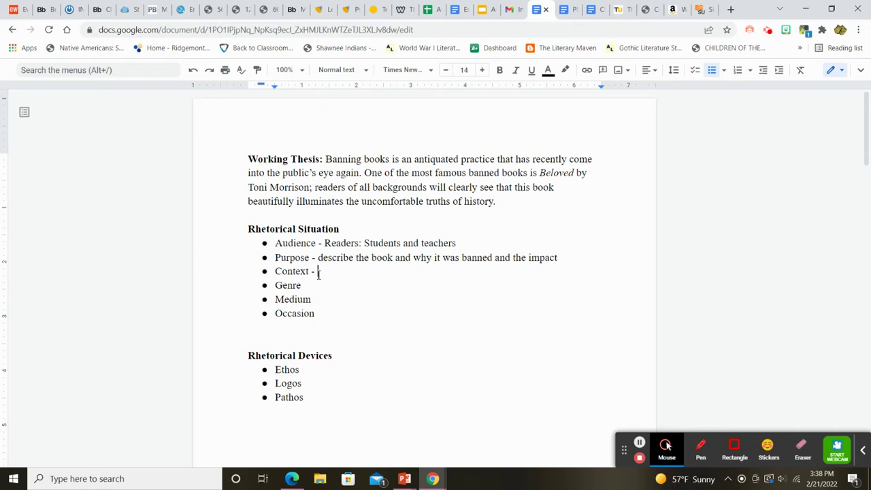
{"action": "type", "text": "M"}
{"action": "key", "text": "BackSpace"}
{"action": "key", "text": "ctrl+i"}
{"action": "type", "text": "Maus"}
{"action": "key", "text": "ctrl+i"}
{"action": "type", "text": "- banned books being d"}
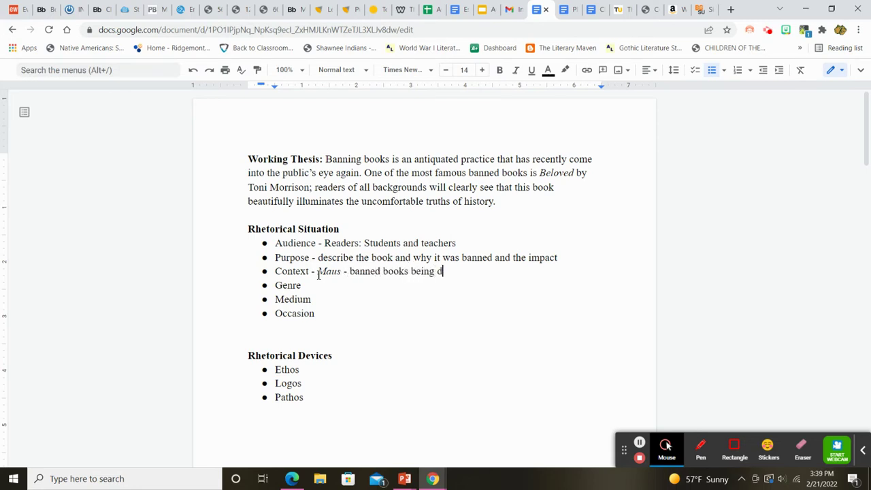
{"action": "type", "text": "iscussed"}
Complete the Genre bullet with "- Descriptive and informative: Serious, showing all sides/perspectives"
{"action": "left_click", "coordinate": [312, 286]}
{"action": "type", "text": "- Descri"}
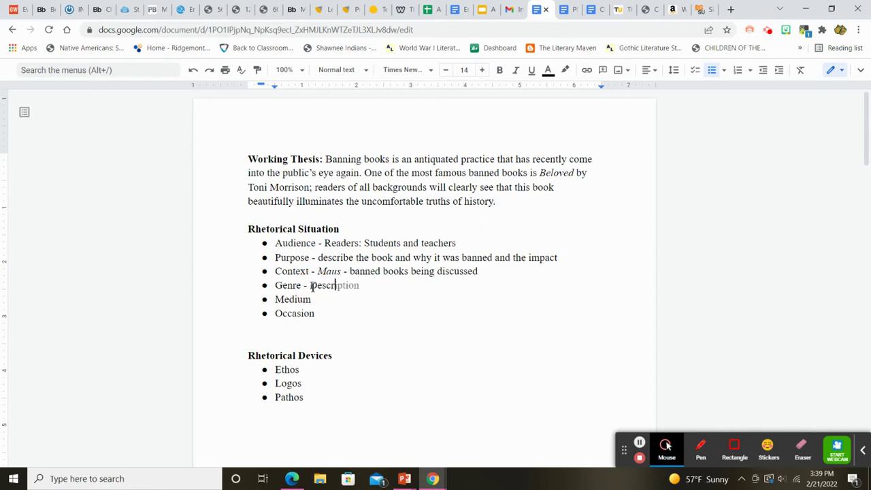
{"action": "type", "text": "ptive and informative"}
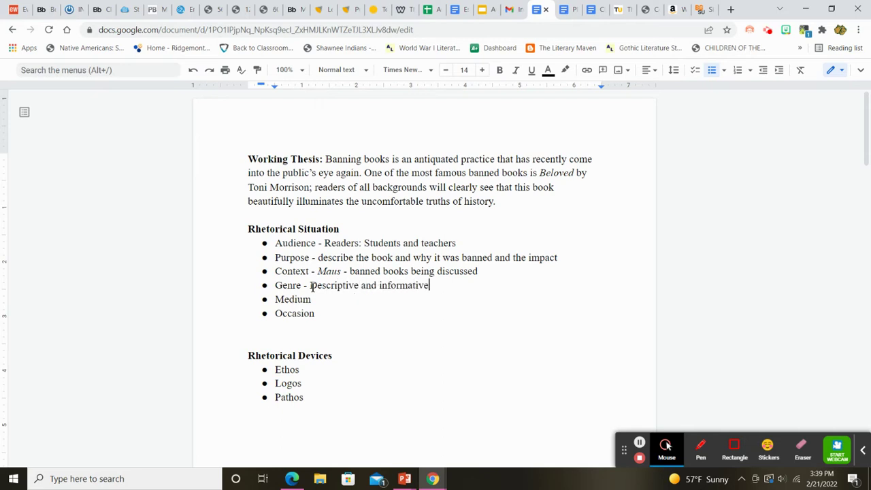
{"action": "type", "text": ":"}
{"action": "type", "text": "Serious, showing al"}
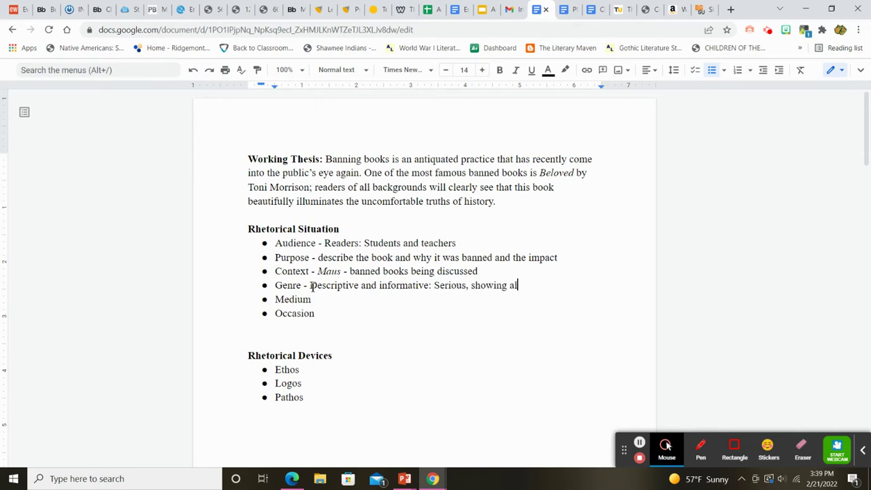
{"action": "type", "text": "l sides/perspectives"}
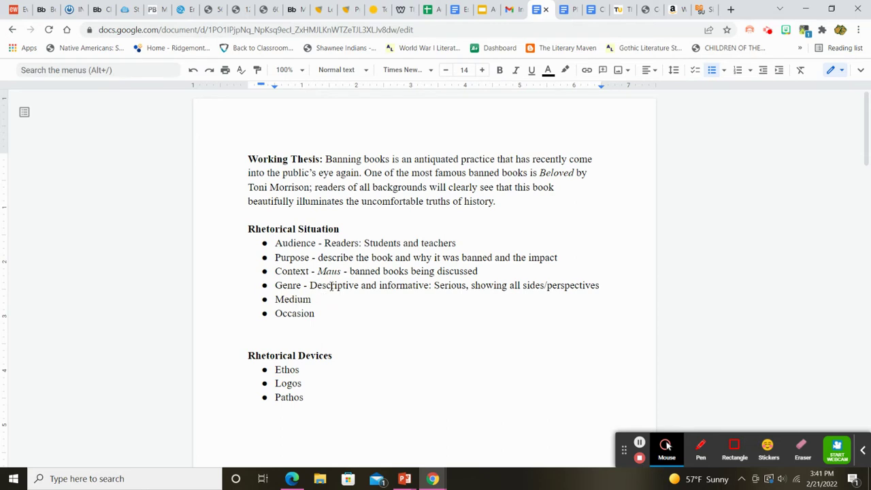
Add "- typed essay in APA format" to the Medium bullet and "- due date" to the Occasion bullet
{"action": "left_click", "coordinate": [316, 299]}
{"action": "type", "text": "typed essay in "}
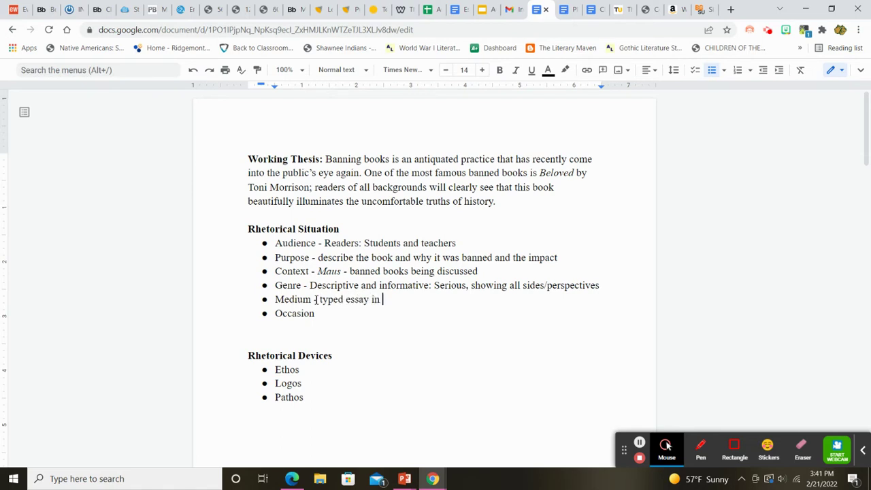
{"action": "type", "text": "APA format"}
{"action": "left_click", "coordinate": [329, 320]}
{"action": "type", "text": "- due da"}
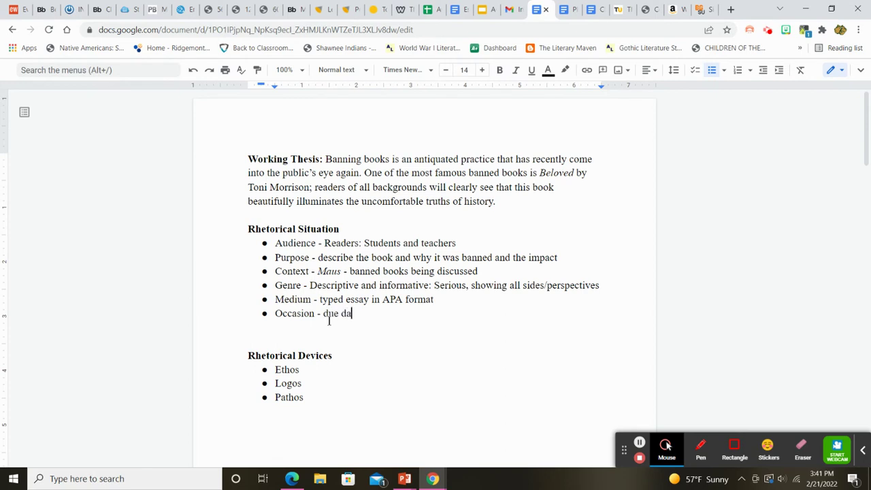
{"action": "type", "text": "te"}
Add an indented sub-bullet reading "subcategories" beneath the Context bullet
{"action": "scroll", "coordinate": [329, 319], "scroll_direction": "down", "scroll_amount": 1}
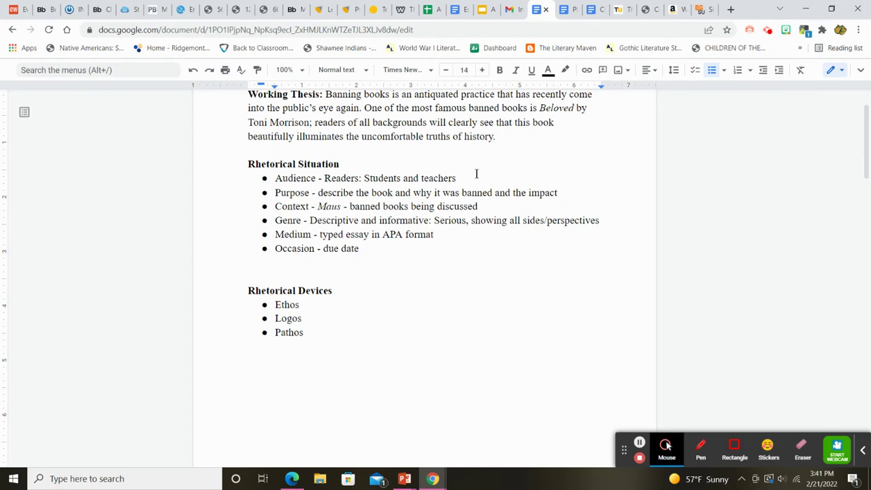
{"action": "left_click_drag", "start_coordinate": [494, 208], "coordinate": [275, 207]}
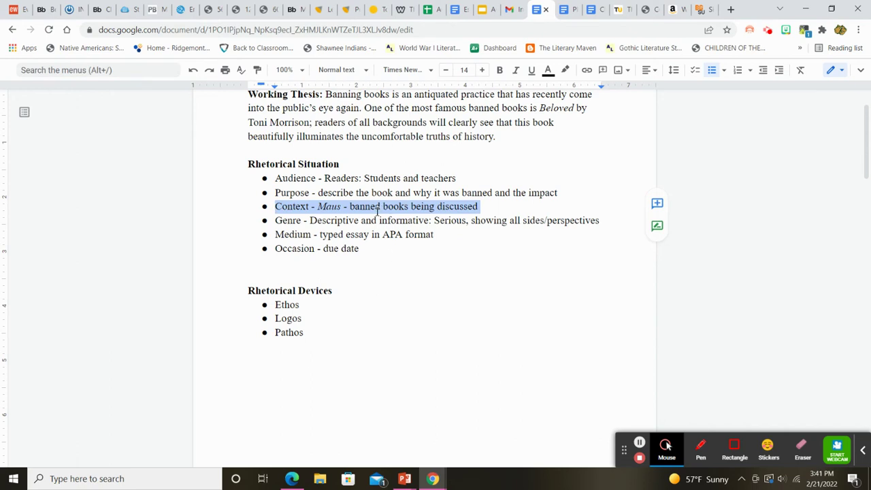
{"action": "left_click", "coordinate": [484, 206]}
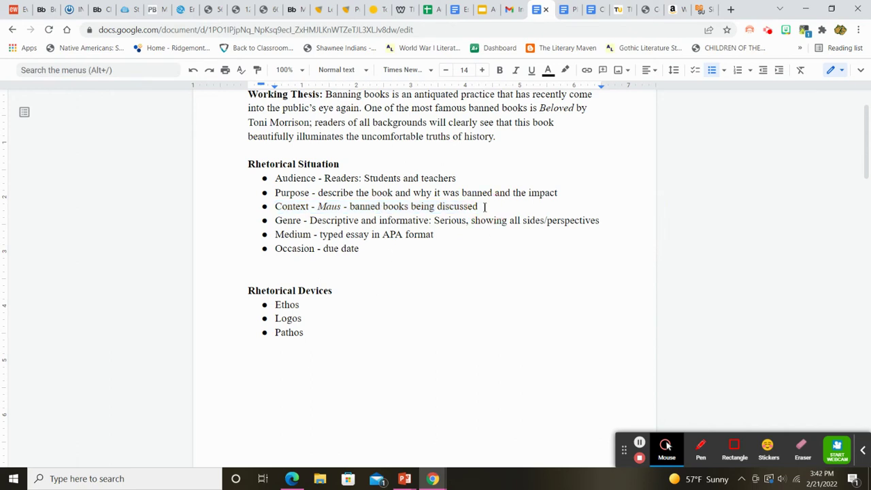
{"action": "key", "text": "Return"}
{"action": "key", "text": "Tab"}
{"action": "type", "text": "subc"}
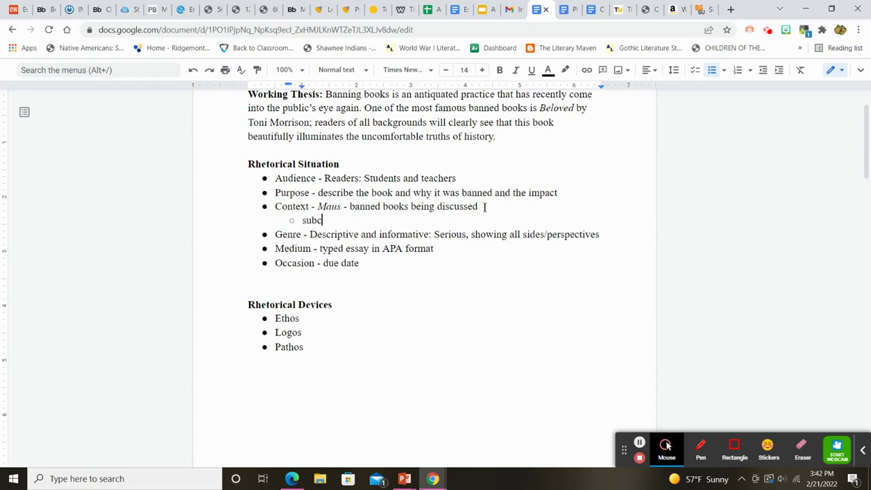
{"action": "type", "text": "ategories"}
Add an indented sub-bullet reading "Evidence / examples" beneath Ethos in the Rhetorical Devices list
{"action": "scroll", "coordinate": [484, 206], "scroll_direction": "down", "scroll_amount": 1}
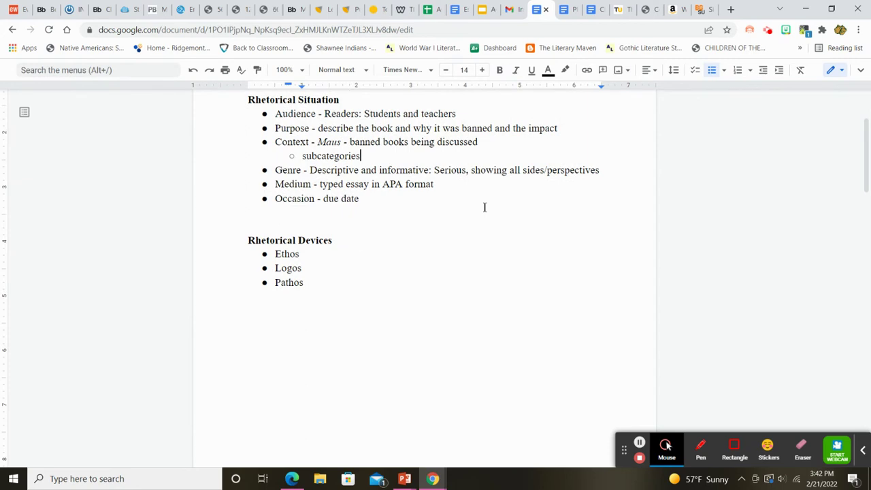
{"action": "left_click", "coordinate": [307, 254]}
{"action": "key", "text": "Return"}
{"action": "key", "text": "Tab"}
{"action": "type", "text": "E"}
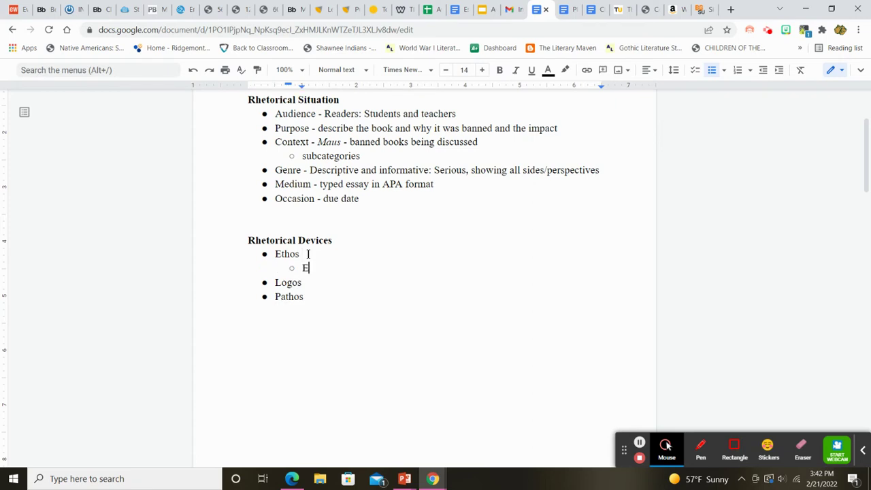
{"action": "type", "text": "vidence / examples"}
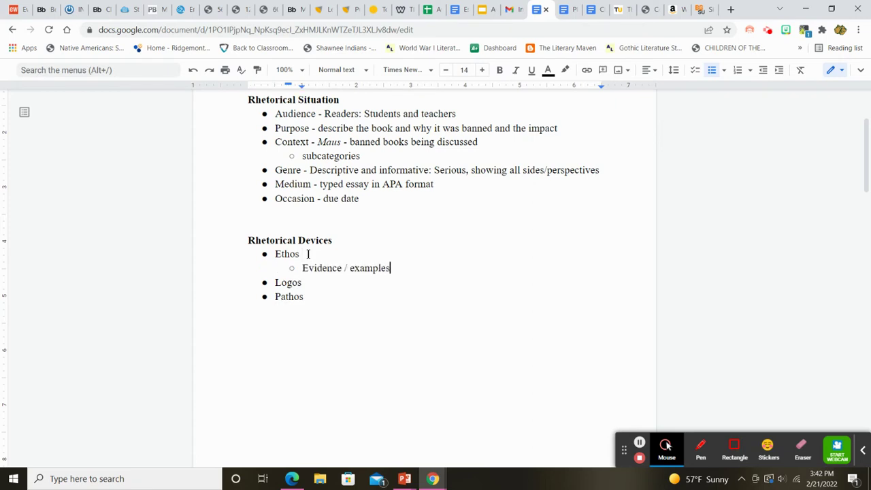
Nest the bullets "Story overall - brief summary" and "Classroom description" one level below Evidence / examples
{"action": "key", "text": "Return"}
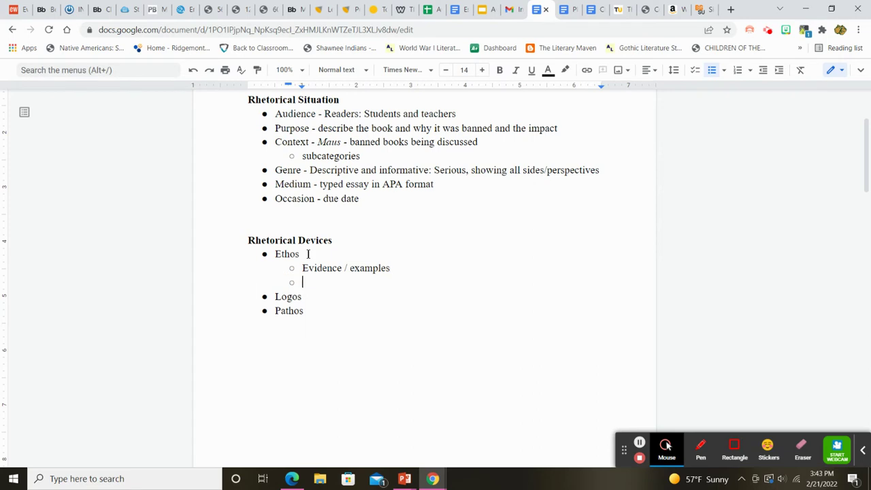
{"action": "key", "text": "Tab"}
{"action": "type", "text": "Story overall"}
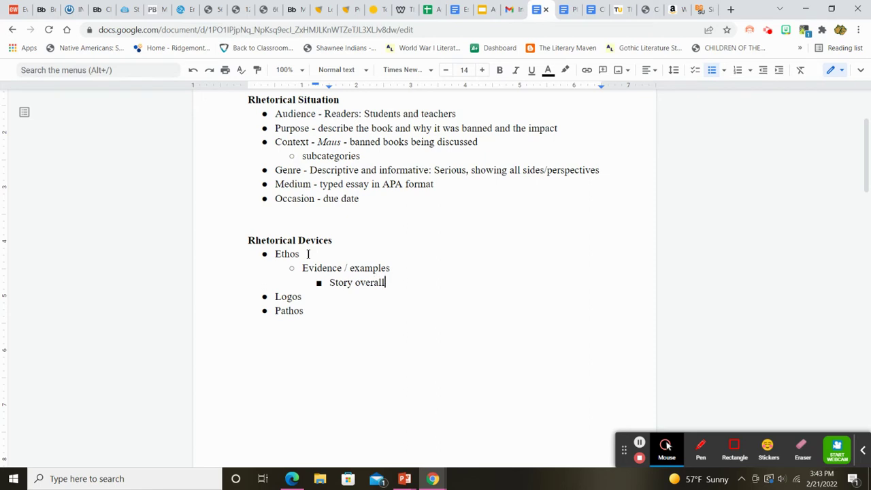
{"action": "type", "text": " - brief summary"}
{"action": "key", "text": "Return"}
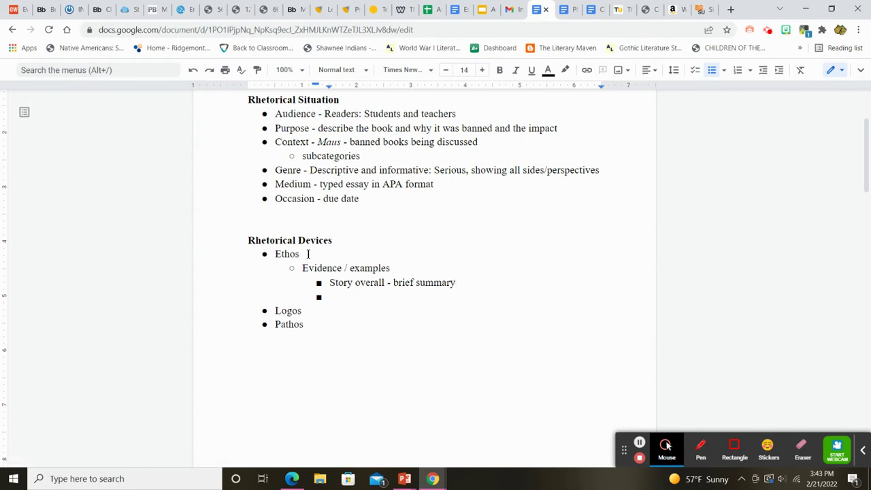
{"action": "type", "text": "Classroom description"}
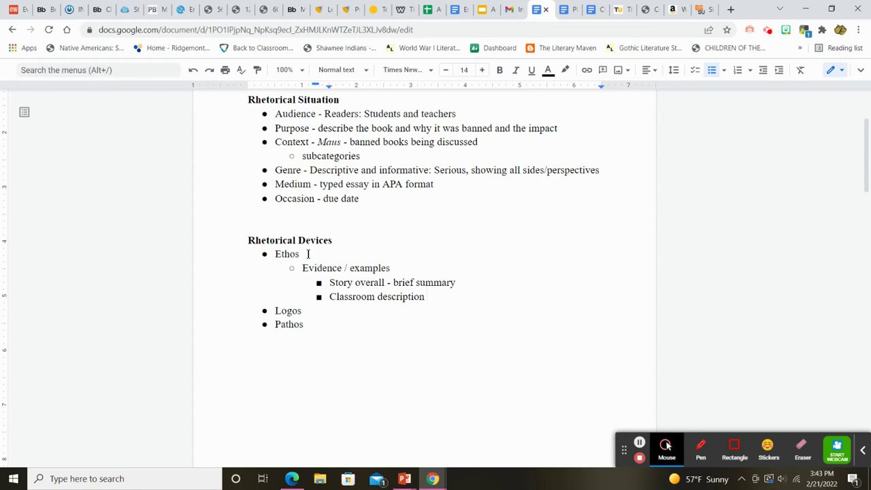
Add the bullet "Description examples of historical truths" below Classroom description at the same level
{"action": "key", "text": "Return"}
{"action": "type", "text": "Describe"}
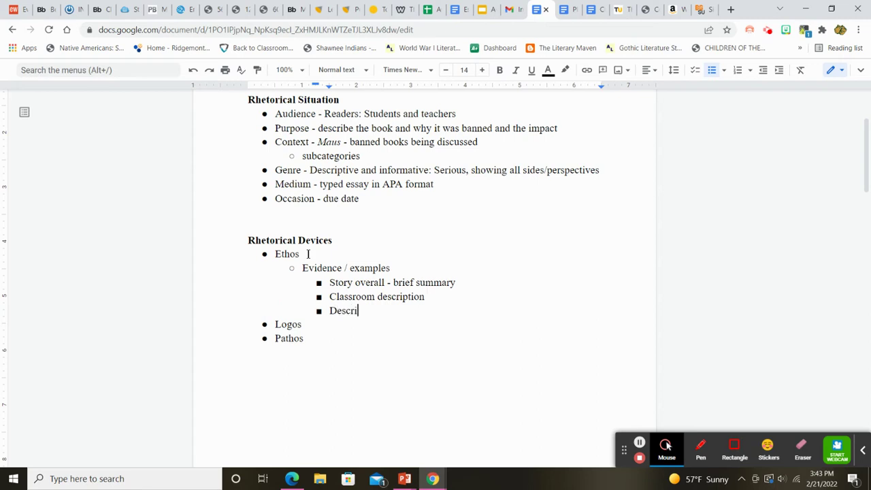
{"action": "key", "text": "BackSpace"}
{"action": "key", "text": "BackSpace"}
{"action": "key", "text": "BackSpace"}
{"action": "type", "text": "ption example"}
{"action": "type", "text": "s of hsitor"}
{"action": "key", "text": "BackSpace"}
{"action": "key", "text": "BackSpace"}
{"action": "key", "text": "BackSpace"}
{"action": "key", "text": "BackSpace"}
{"action": "key", "text": "BackSpace"}
{"action": "key", "text": "BackSpace"}
{"action": "type", "text": "hist"}
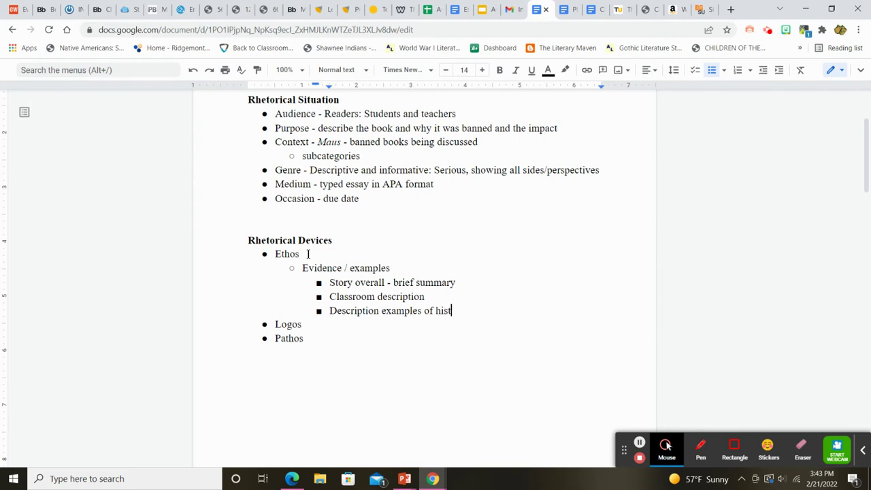
{"action": "type", "text": "orical examples"}
{"action": "key", "text": "BackSpace"}
{"action": "key", "text": "BackSpace"}
{"action": "key", "text": "BackSpace"}
{"action": "key", "text": "BackSpace"}
{"action": "key", "text": "BackSpace"}
{"action": "key", "text": "BackSpace"}
{"action": "key", "text": "BackSpace"}
{"action": "key", "text": "BackSpace"}
{"action": "key", "text": "BackSpace"}
{"action": "type", "text": "trths"}
{"action": "key", "text": "BackSpace"}
{"action": "key", "text": "BackSpace"}
{"action": "key", "text": "BackSpace"}
{"action": "type", "text": "uths"}
Add the bullets "Banning books and reasoning" and "Laws that surround / legalities" to the end of the Evidence / examples list
{"action": "key", "text": "Return"}
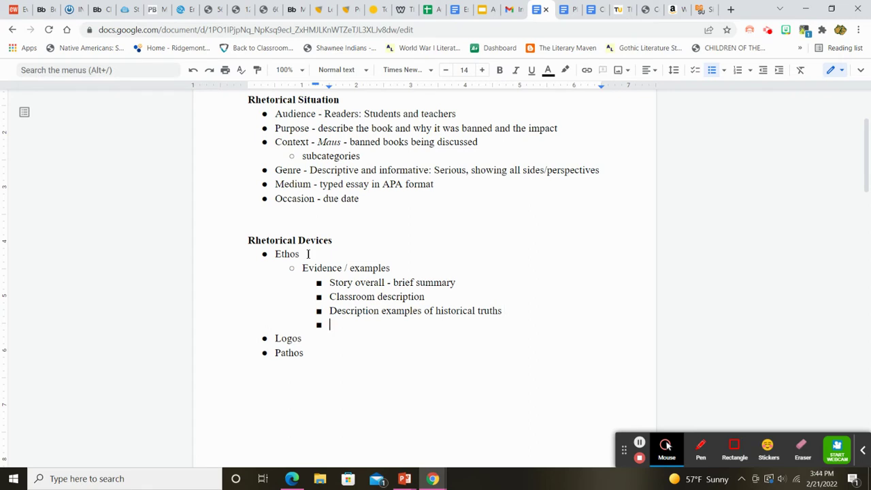
{"action": "type", "text": "Banning books "}
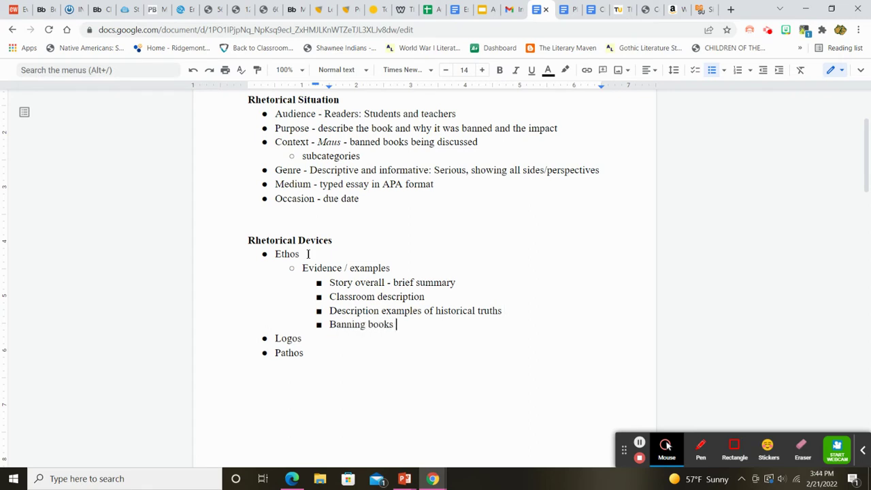
{"action": "type", "text": "and reasoning"}
{"action": "key", "text": "Return"}
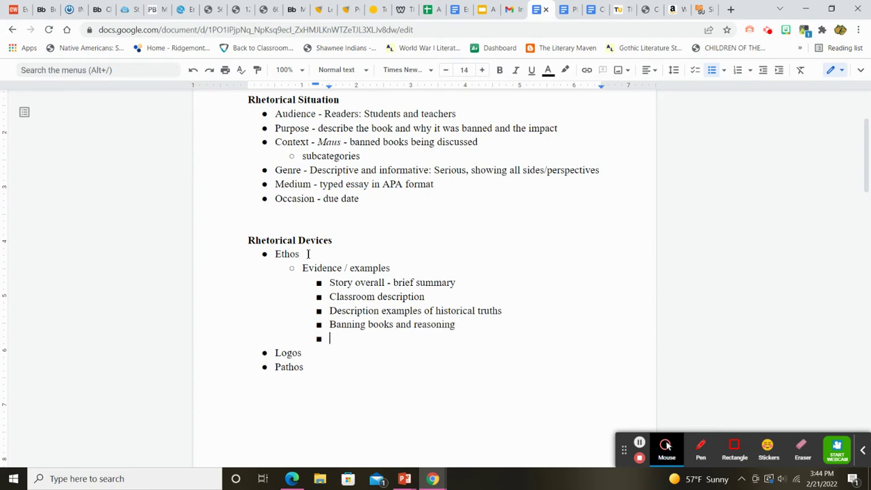
{"action": "type", "text": "Laws that surround / leg"}
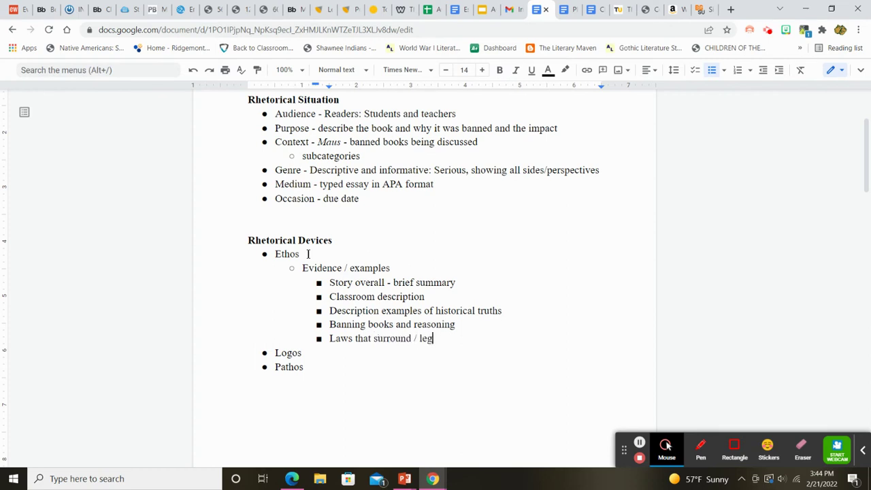
{"action": "type", "text": "alities"}
{"action": "left_click_drag", "start_coordinate": [462, 348], "coordinate": [344, 296]}
{"action": "left_click", "coordinate": [340, 296]}
{"action": "left_click_drag", "start_coordinate": [463, 338], "coordinate": [329, 283]}
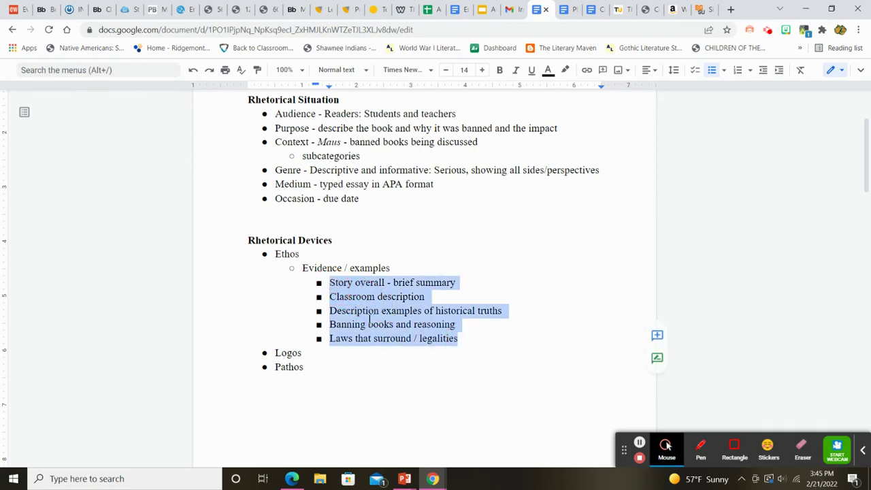
Add the sub-bullet "Personal experience" under Ethos, correctly spelled, with an empty bullet nested below it
{"action": "left_click", "coordinate": [469, 342]}
{"action": "key", "text": "Return"}
{"action": "key", "text": "shift+Tab"}
{"action": "type", "text": "Personal experence"}
{"action": "key", "text": "Return"}
{"action": "key", "text": "Tab"}
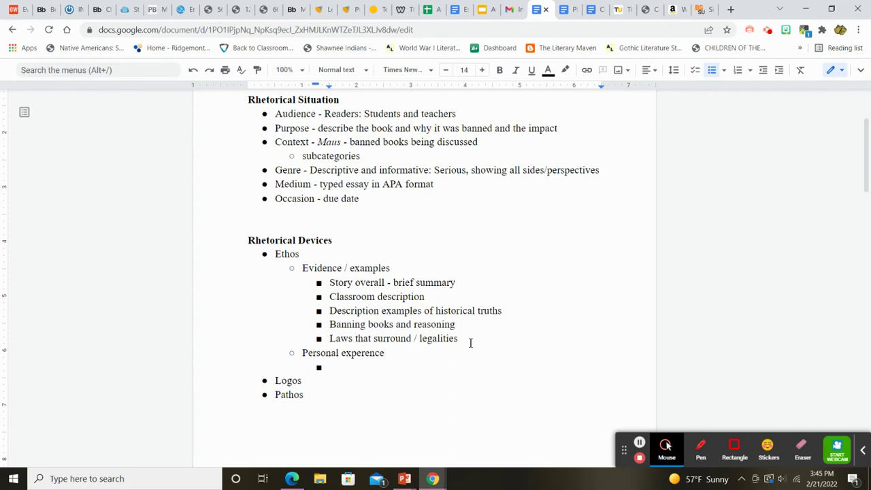
{"action": "left_click", "coordinate": [361, 355]}
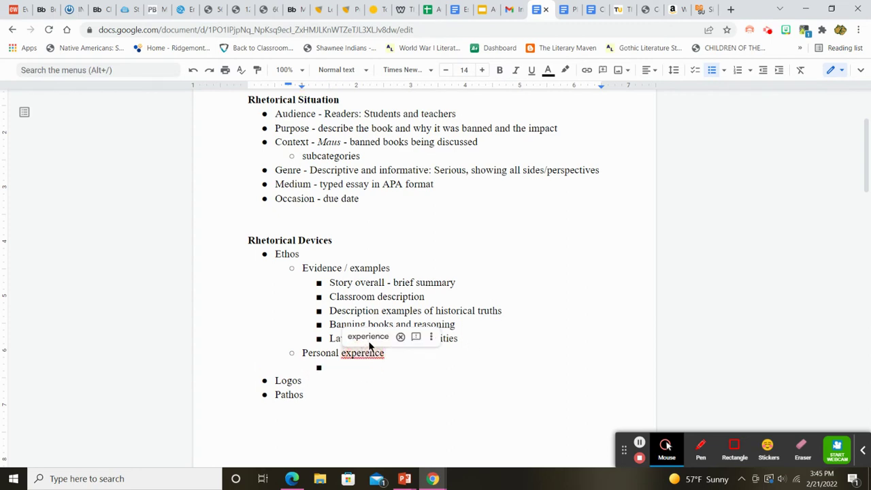
{"action": "left_click", "coordinate": [368, 337]}
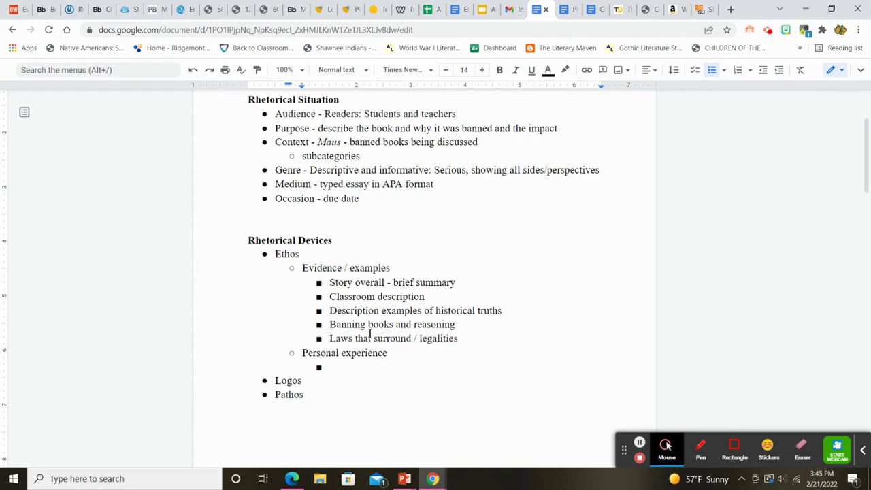
Add the sub-bullet "Logic" under Logos and nest "Compare/Contrast" one level below it
{"action": "left_click", "coordinate": [309, 382]}
{"action": "key", "text": "Return"}
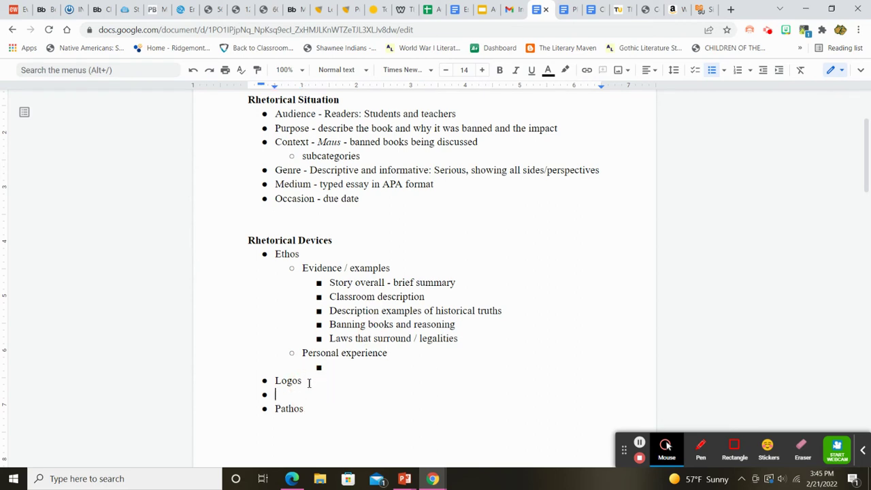
{"action": "key", "text": "Tab"}
{"action": "type", "text": "Logic"}
{"action": "key", "text": "Return"}
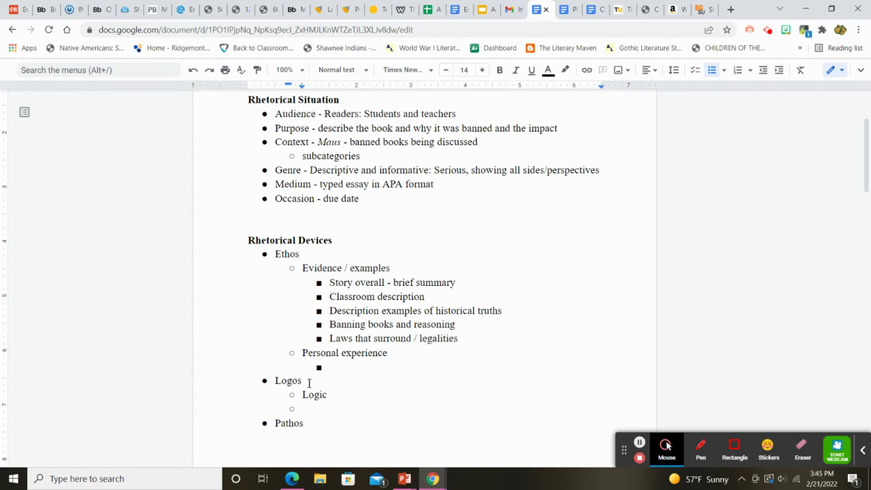
{"action": "key", "text": "Tab"}
{"action": "type", "text": "Compare/Contrast"}
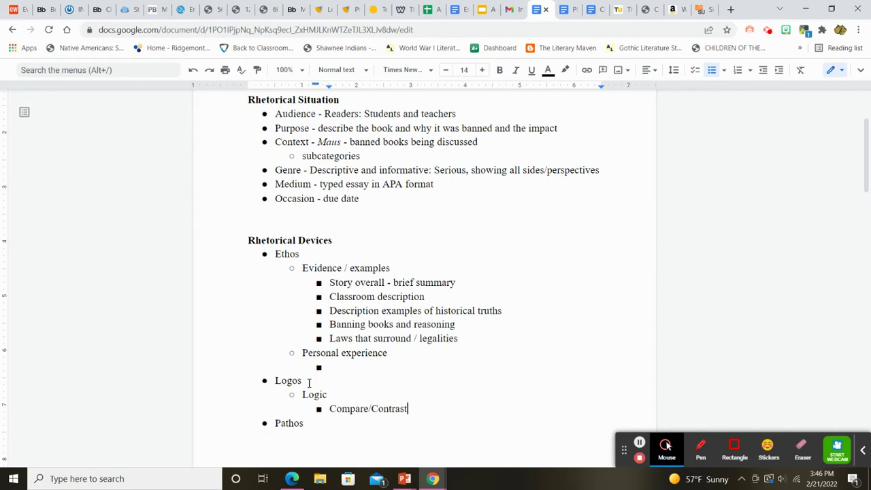
Add the bullets "Examples", "Classifying" and "Definitions" below Compare/Contrast at the same level
{"action": "key", "text": "Return"}
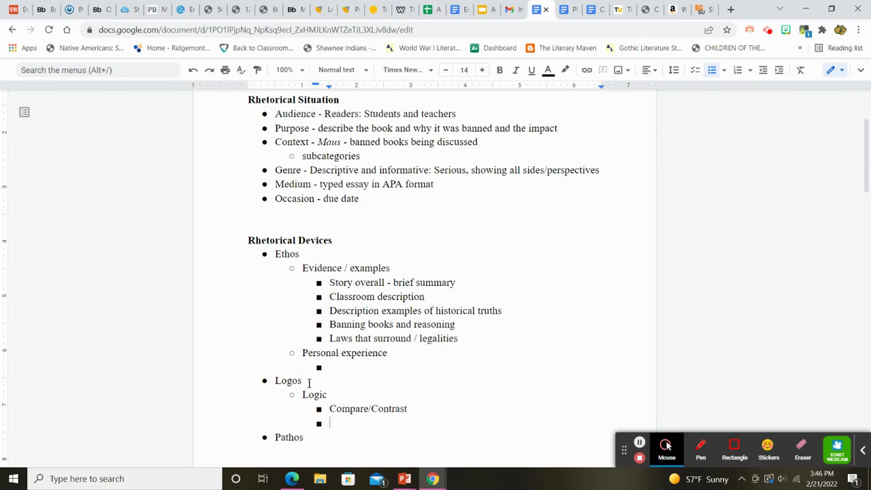
{"action": "type", "text": "Examples"}
{"action": "key", "text": "Return"}
{"action": "type", "text": "Classi"}
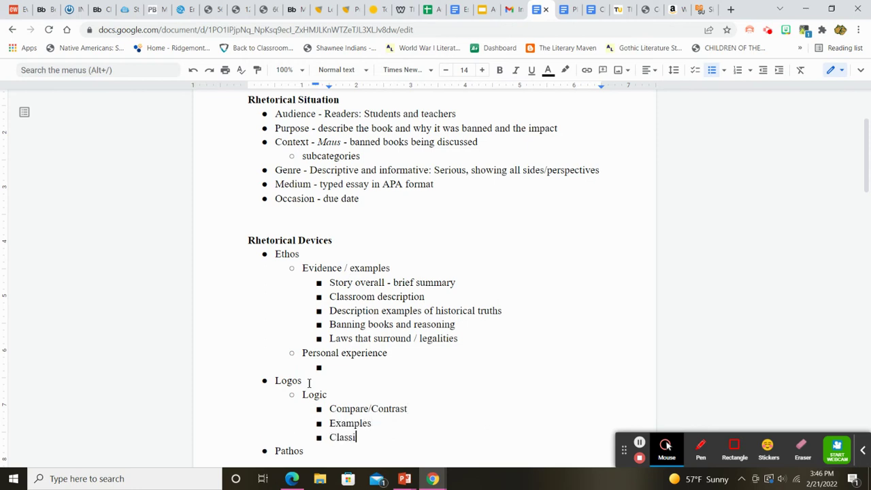
{"action": "type", "text": "fying"}
{"action": "key", "text": "Return"}
{"action": "type", "text": "Definitions"}
Add the bullet "Narratives - 3rd person only!" below Definitions at the same level in the Logic list
{"action": "key", "text": "Return"}
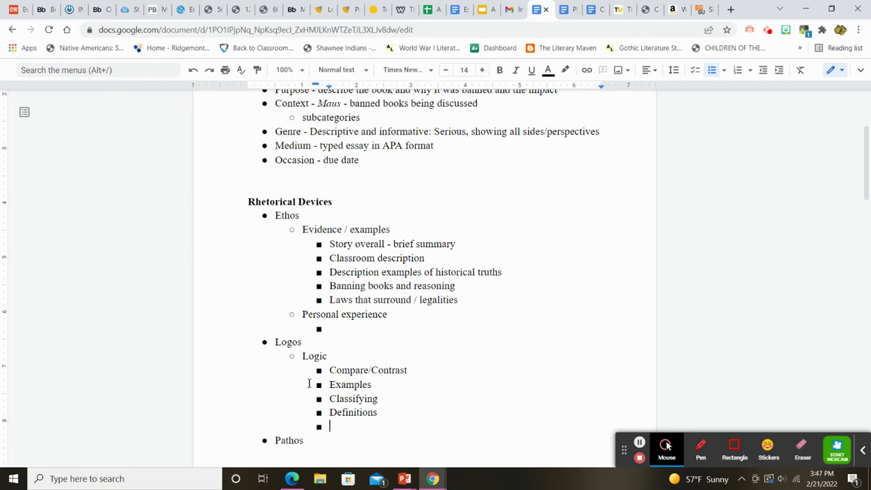
{"action": "scroll", "coordinate": [309, 384], "scroll_direction": "up", "scroll_amount": 3}
{"action": "scroll", "coordinate": [309, 384], "scroll_direction": "down", "scroll_amount": 1}
{"action": "scroll", "coordinate": [309, 384], "scroll_direction": "down", "scroll_amount": 1}
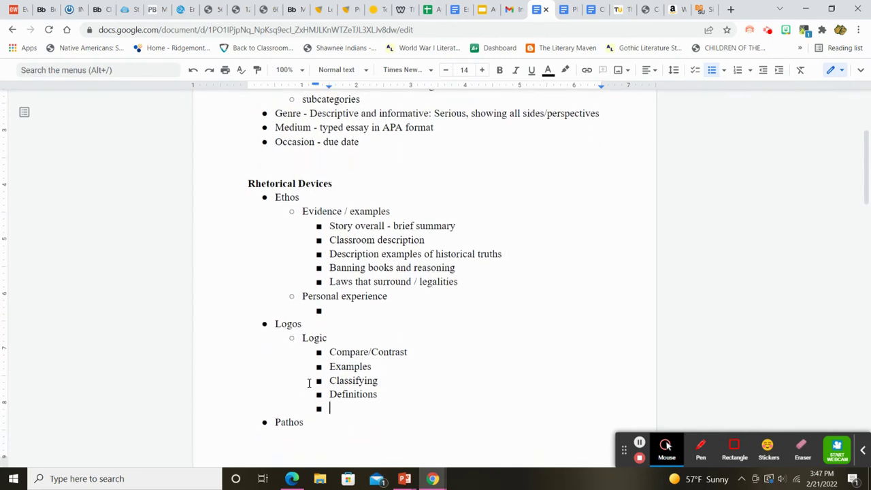
{"action": "left_click", "coordinate": [381, 399]}
{"action": "left_click_drag", "start_coordinate": [366, 399], "coordinate": [351, 399]}
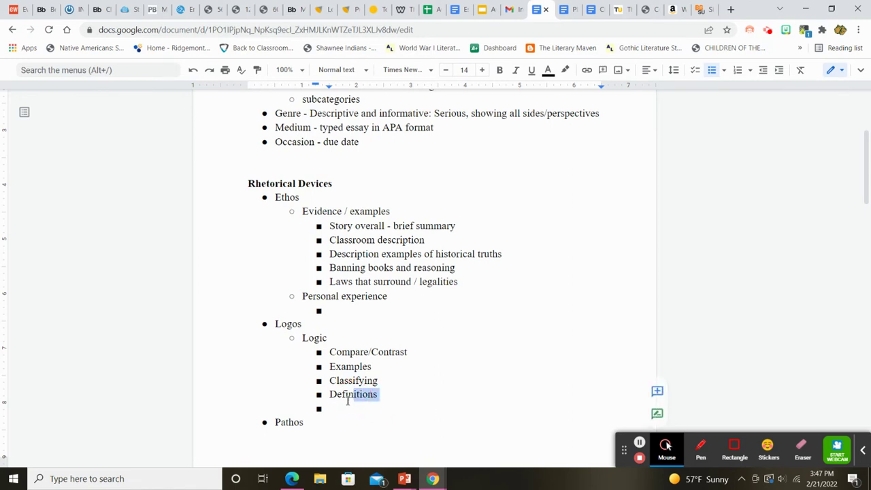
{"action": "left_click", "coordinate": [337, 408]}
{"action": "type", "text": "a"}
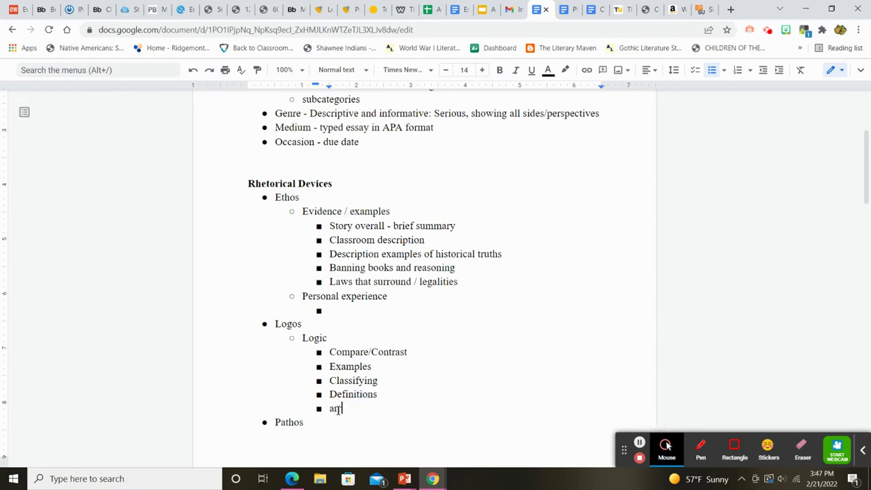
{"action": "key", "text": "BackSpace"}
{"action": "type", "text": "Narratives"}
{"action": "scroll", "coordinate": [337, 409], "scroll_direction": "down", "scroll_amount": 4}
{"action": "scroll", "coordinate": [338, 410], "scroll_direction": "up", "scroll_amount": 3}
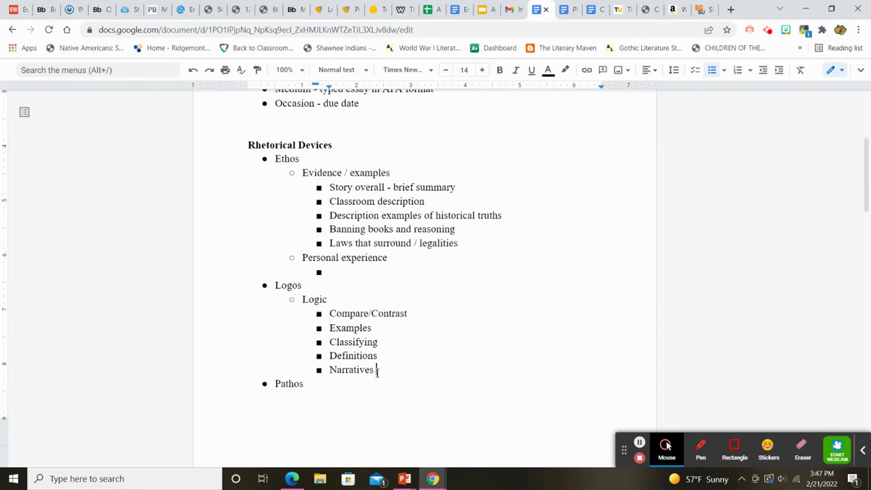
{"action": "type", "text": "- 3rd person only!"}
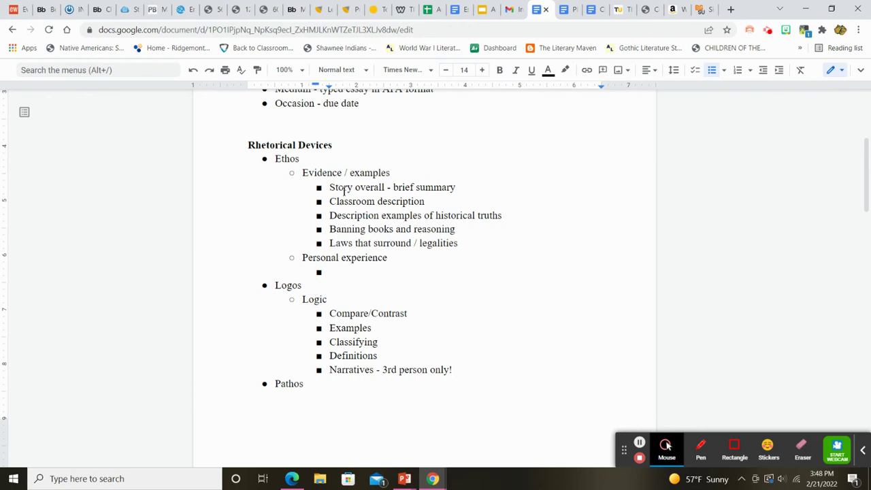
Review the Audience entry under Rhetorical Situation and highlight the word "Narratives" in the Logic list
{"action": "scroll", "coordinate": [342, 369], "scroll_direction": "down", "scroll_amount": 1}
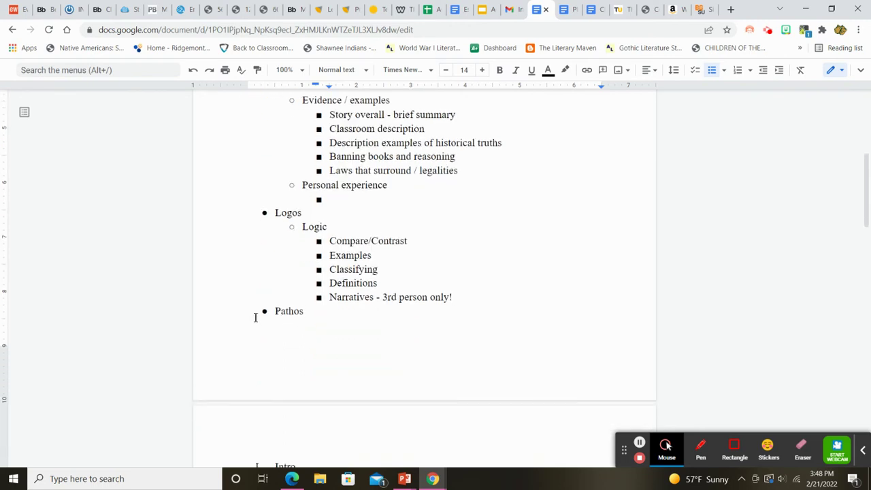
{"action": "scroll", "coordinate": [256, 317], "scroll_direction": "up", "scroll_amount": 1}
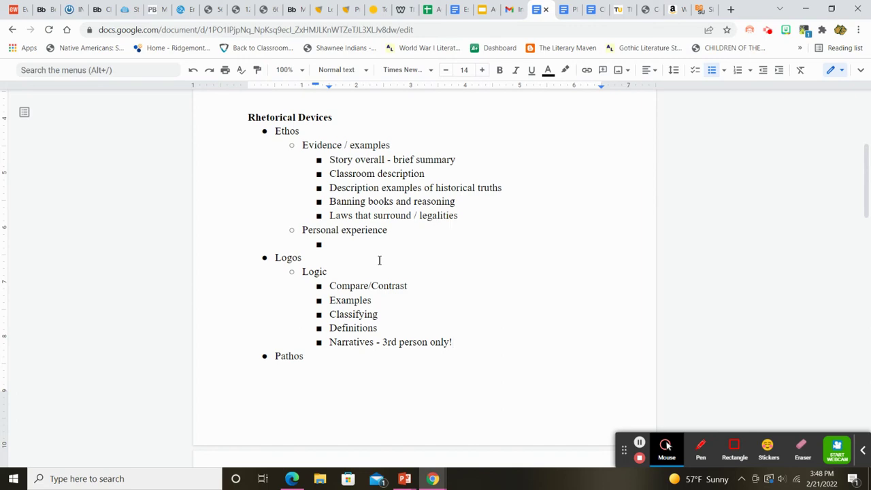
{"action": "scroll", "coordinate": [379, 260], "scroll_direction": "up", "scroll_amount": 4}
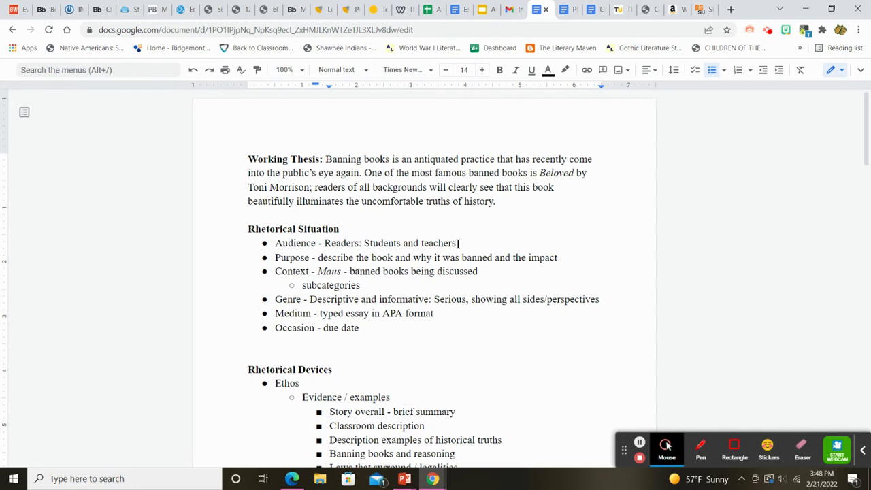
{"action": "left_click_drag", "start_coordinate": [458, 243], "coordinate": [325, 243]}
{"action": "scroll", "coordinate": [348, 322], "scroll_direction": "down", "scroll_amount": 1}
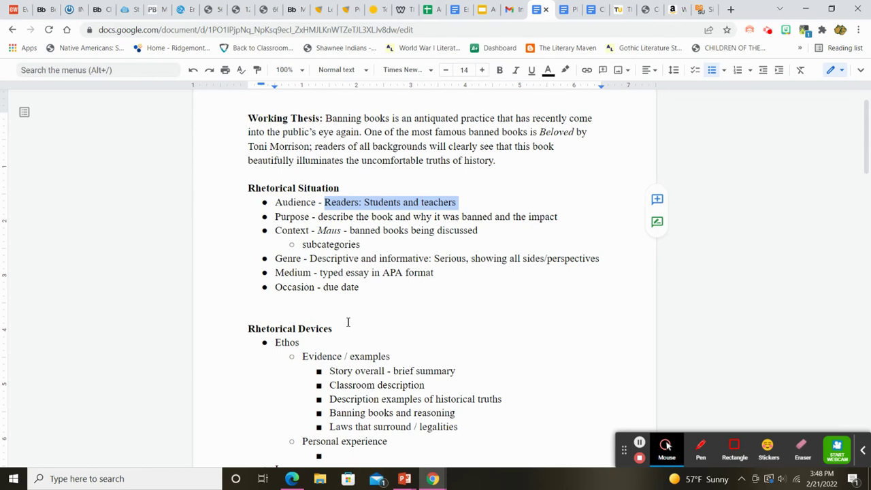
{"action": "scroll", "coordinate": [347, 322], "scroll_direction": "down", "scroll_amount": 3}
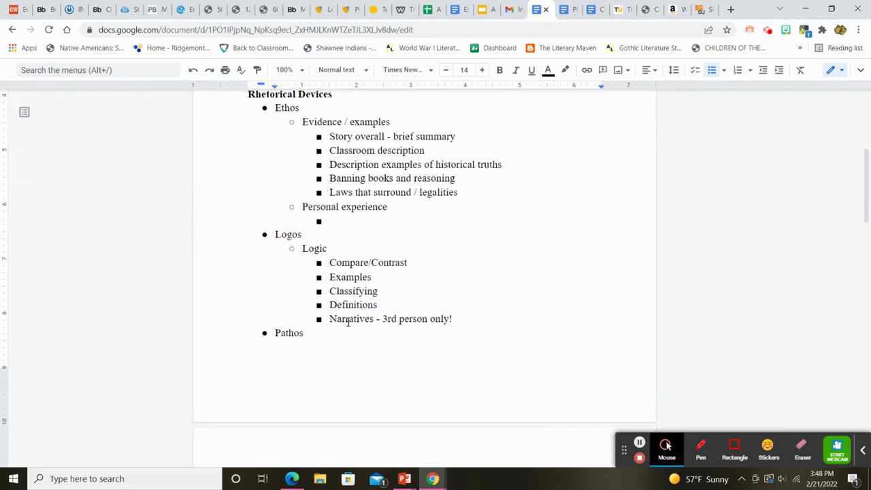
{"action": "left_click_drag", "start_coordinate": [373, 319], "coordinate": [329, 319]}
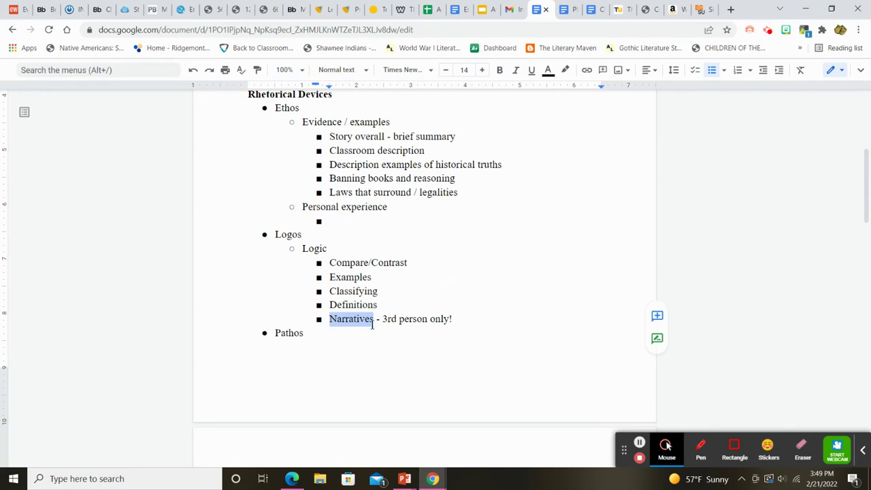
Add the sub-bullet "Emotions" under Pathos
{"action": "scroll", "coordinate": [345, 325], "scroll_direction": "down", "scroll_amount": 1}
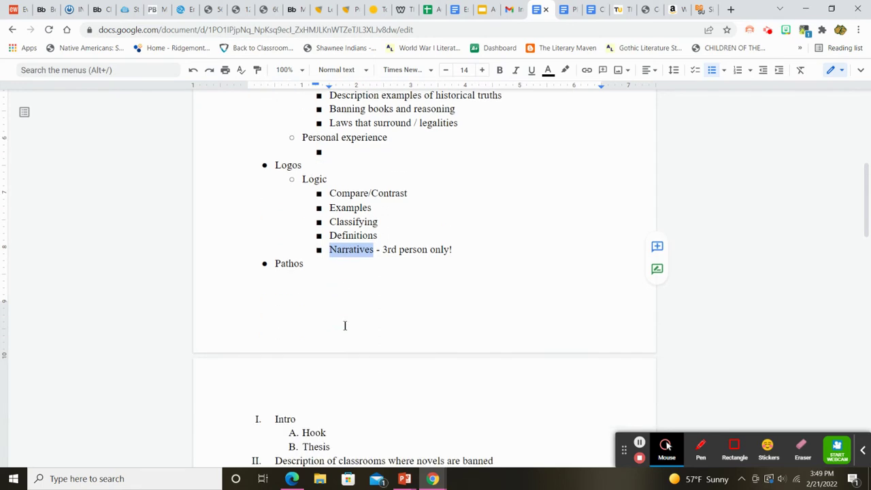
{"action": "left_click", "coordinate": [314, 265]}
{"action": "key", "text": "Return"}
{"action": "key", "text": "Tab"}
{"action": "type", "text": "Emotions"}
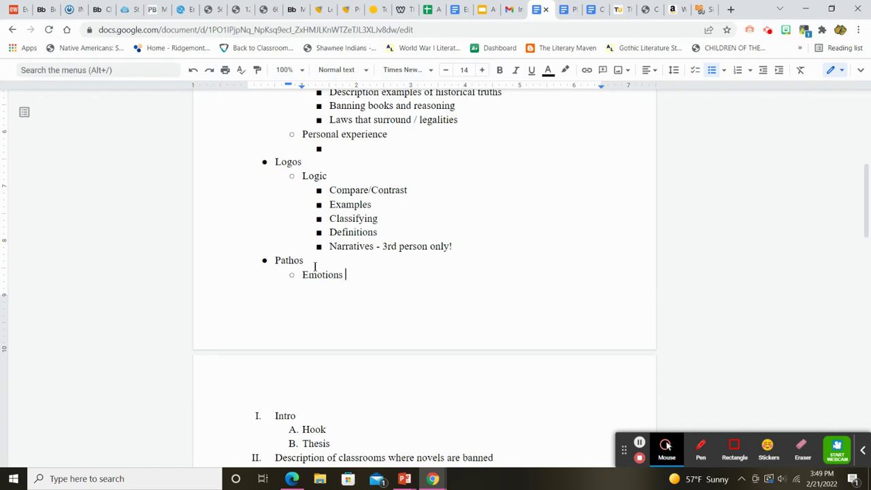
Nest the bullets "Narrative description" and "Historical examples - multiple perspectives" one level below Emotions
{"action": "key", "text": "Return"}
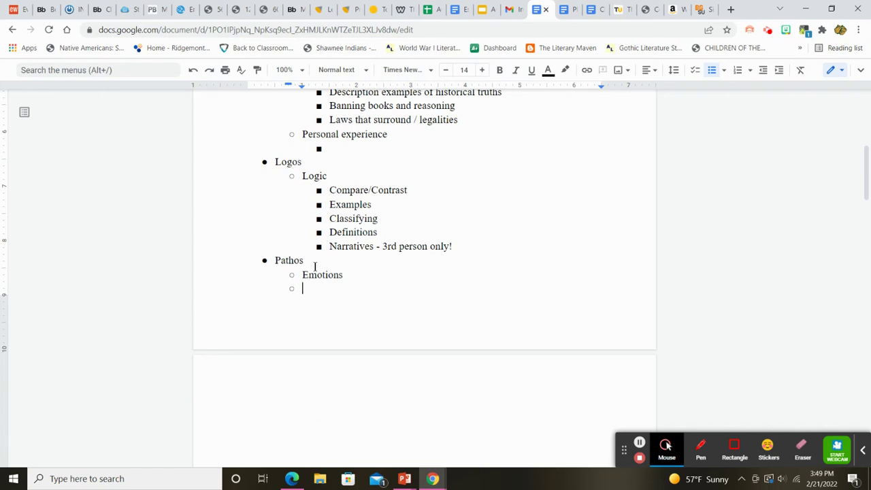
{"action": "key", "text": "Tab"}
{"action": "scroll", "coordinate": [314, 267], "scroll_direction": "up", "scroll_amount": 3}
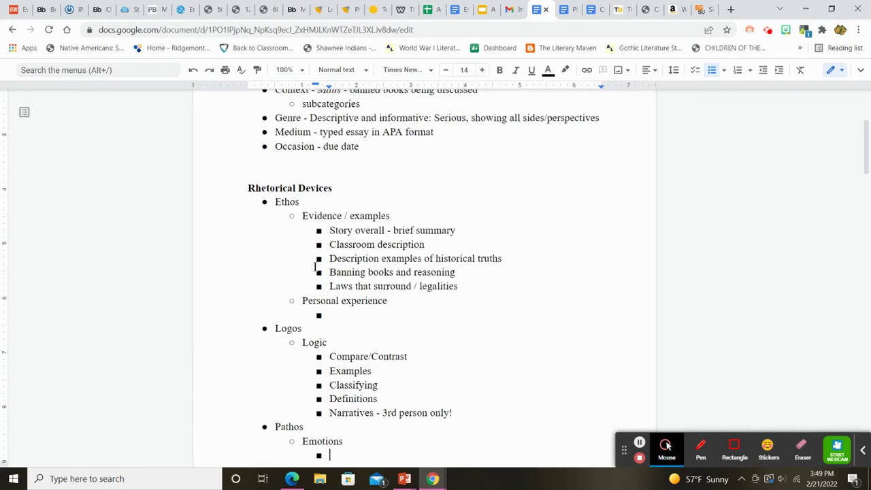
{"action": "scroll", "coordinate": [315, 267], "scroll_direction": "down", "scroll_amount": 2}
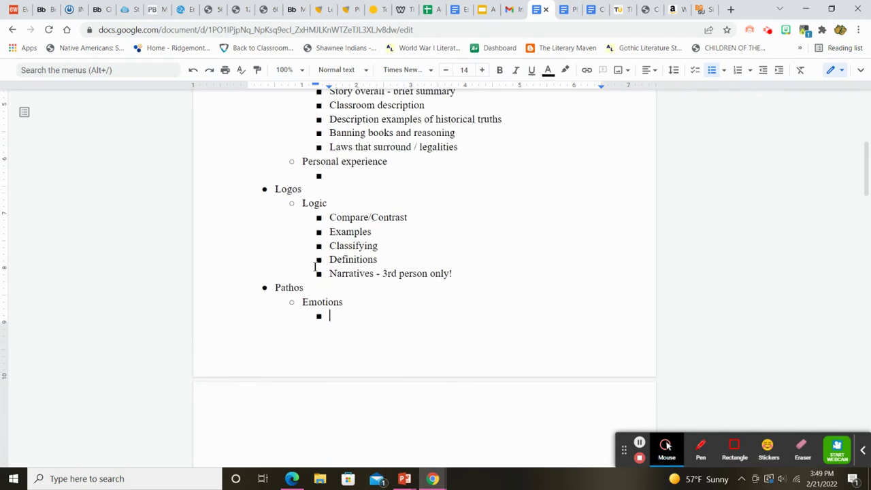
{"action": "scroll", "coordinate": [315, 266], "scroll_direction": "up", "scroll_amount": 1}
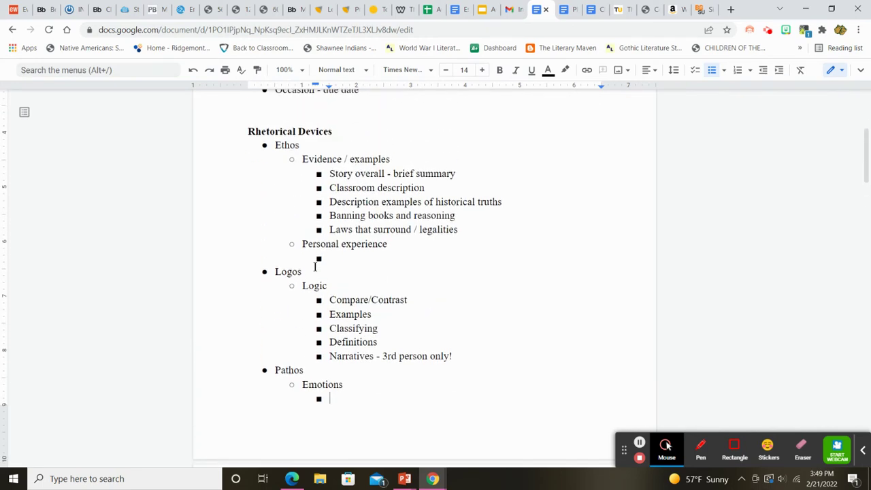
{"action": "scroll", "coordinate": [314, 267], "scroll_direction": "down", "scroll_amount": 1}
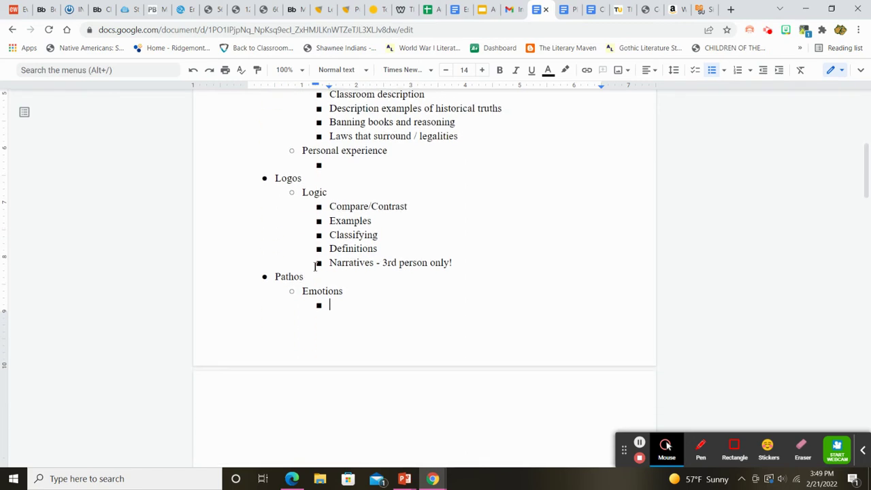
{"action": "type", "text": "Narrative description"}
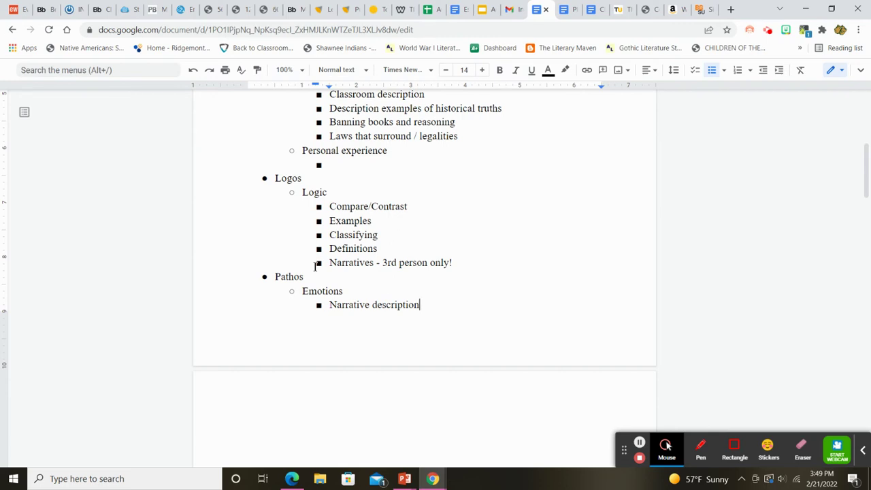
{"action": "key", "text": "ctrl+Return"}
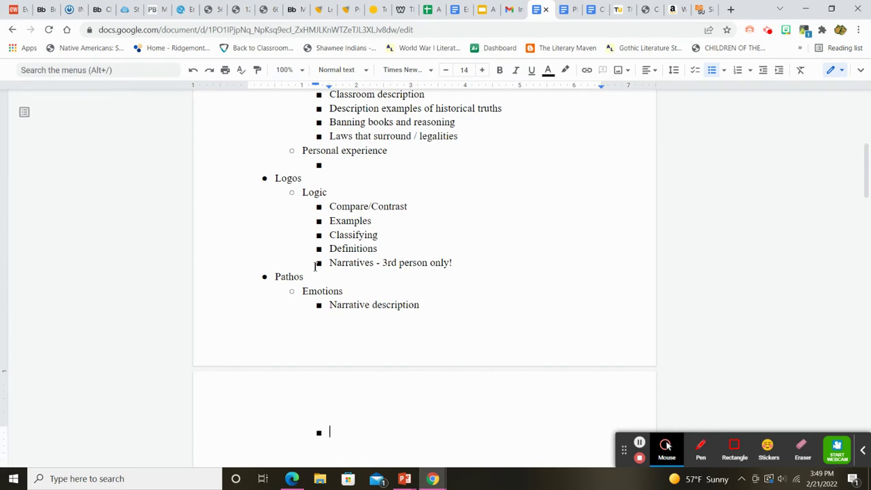
{"action": "type", "text": "Historical examples - mul"}
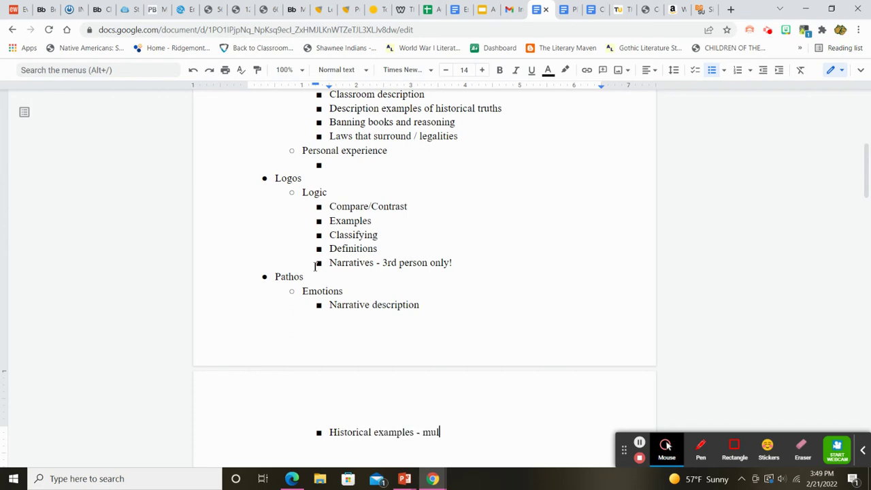
{"action": "type", "text": "tiple perspectives"}
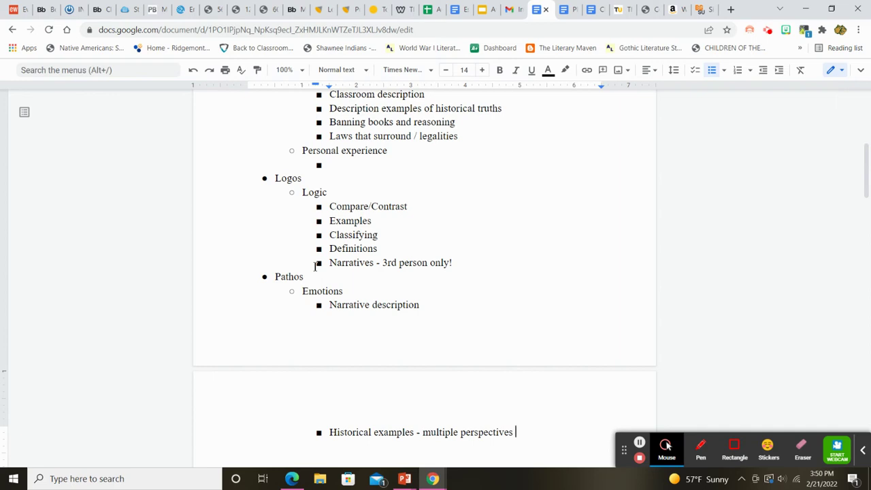
Review the outline, comparing the Ethos, Logos and Pathos lists with the working thesis and the Rhetorical Situation entries
{"action": "scroll", "coordinate": [315, 266], "scroll_direction": "down", "scroll_amount": 1}
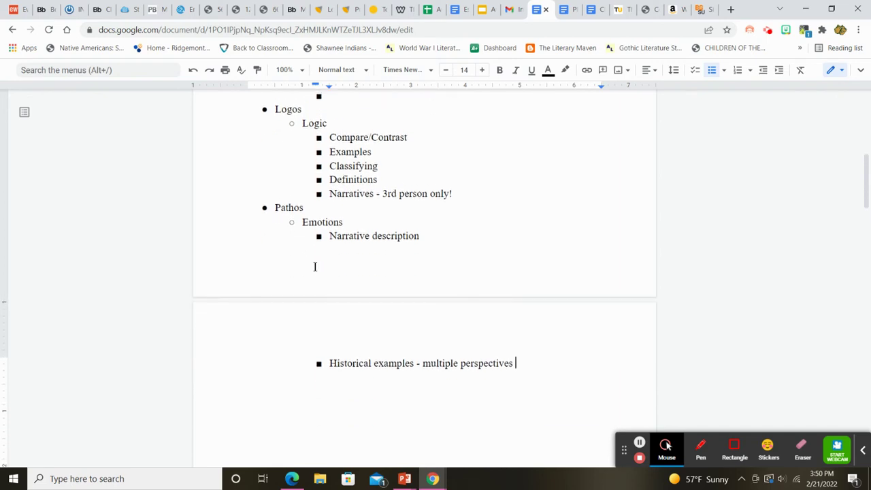
{"action": "scroll", "coordinate": [315, 266], "scroll_direction": "up", "scroll_amount": 1}
{"action": "scroll", "coordinate": [315, 266], "scroll_direction": "up", "scroll_amount": 2}
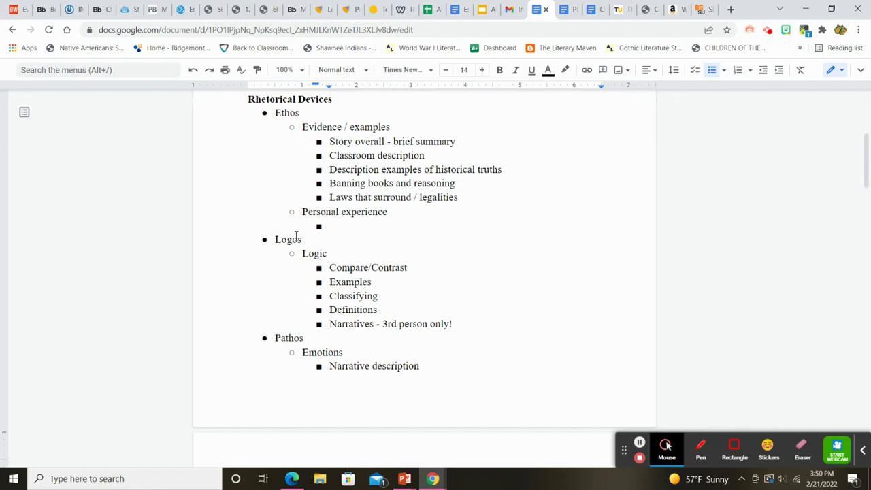
{"action": "scroll", "coordinate": [297, 236], "scroll_direction": "down", "scroll_amount": 2}
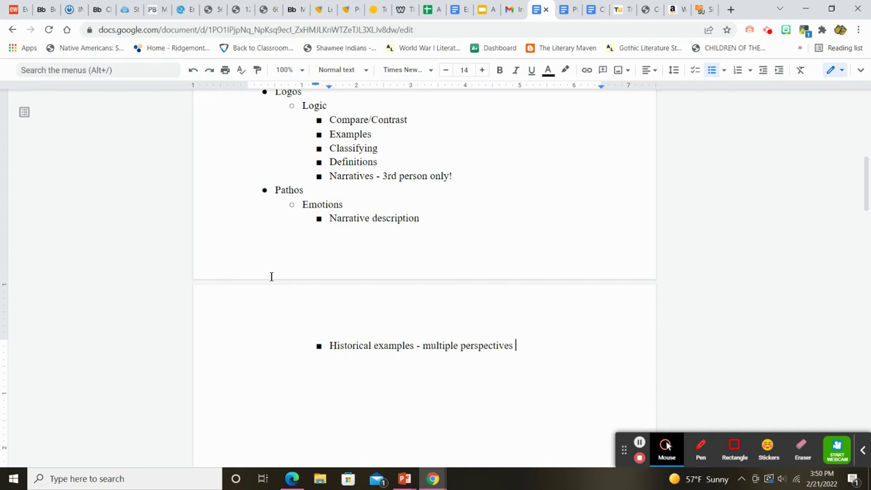
{"action": "scroll", "coordinate": [271, 276], "scroll_direction": "up", "scroll_amount": 4}
{"action": "scroll", "coordinate": [271, 276], "scroll_direction": "up", "scroll_amount": 2}
{"action": "scroll", "coordinate": [271, 276], "scroll_direction": "down", "scroll_amount": 1}
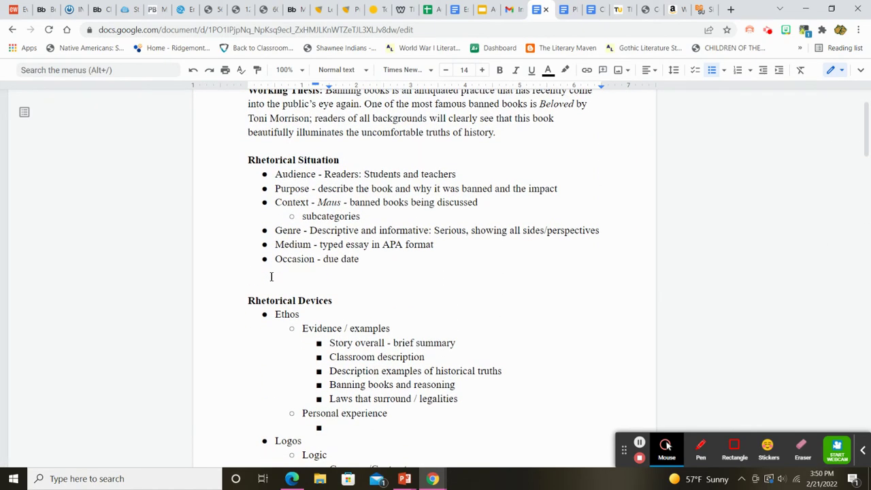
{"action": "scroll", "coordinate": [271, 277], "scroll_direction": "up", "scroll_amount": 1}
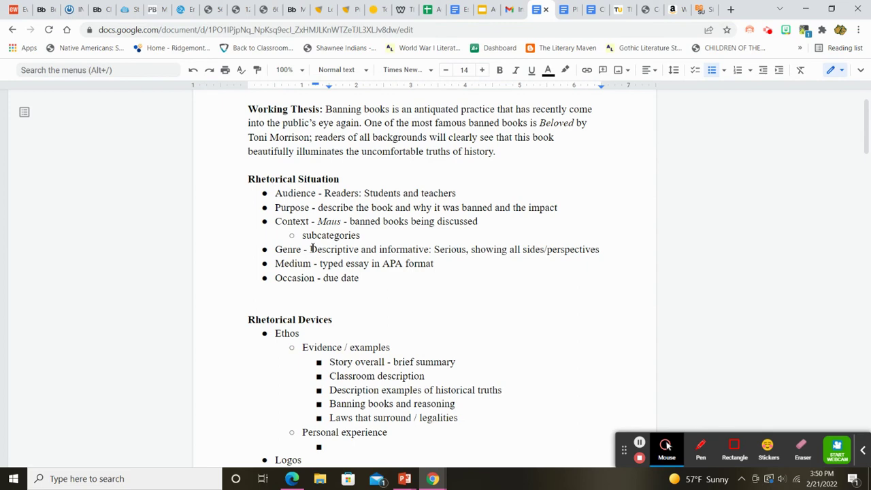
{"action": "scroll", "coordinate": [313, 249], "scroll_direction": "down", "scroll_amount": 2}
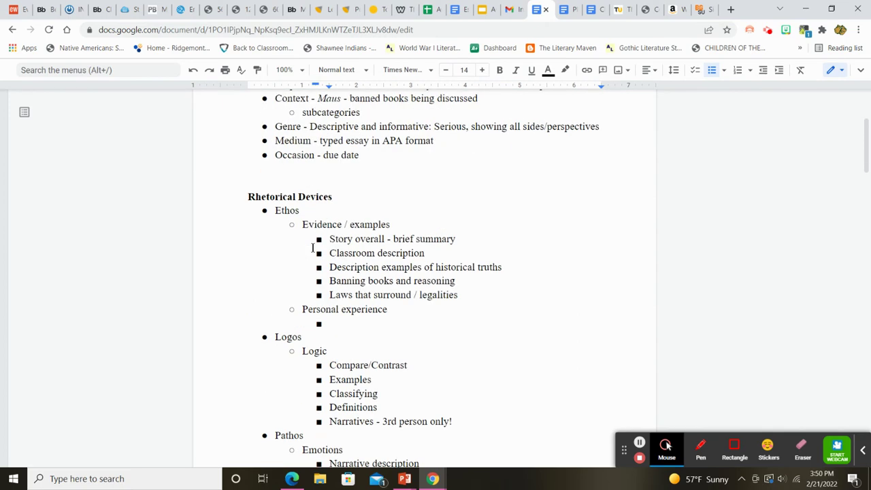
{"action": "scroll", "coordinate": [312, 249], "scroll_direction": "up", "scroll_amount": 1}
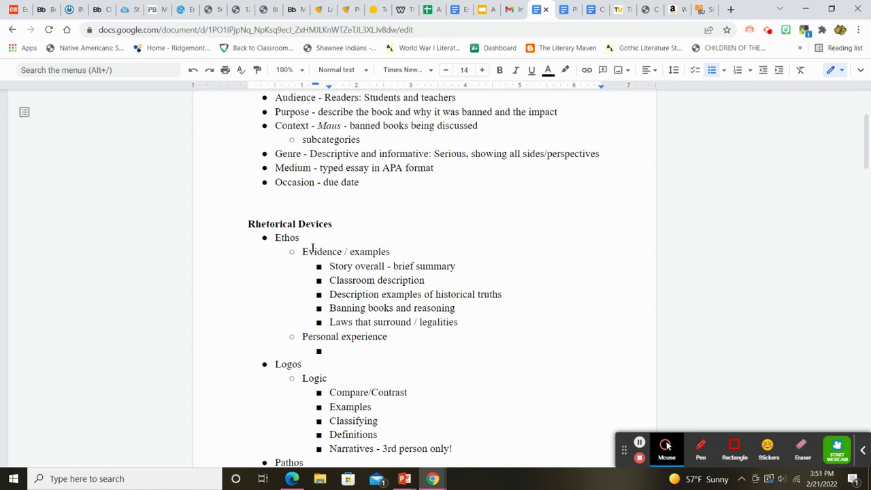
{"action": "scroll", "coordinate": [313, 249], "scroll_direction": "up", "scroll_amount": 3}
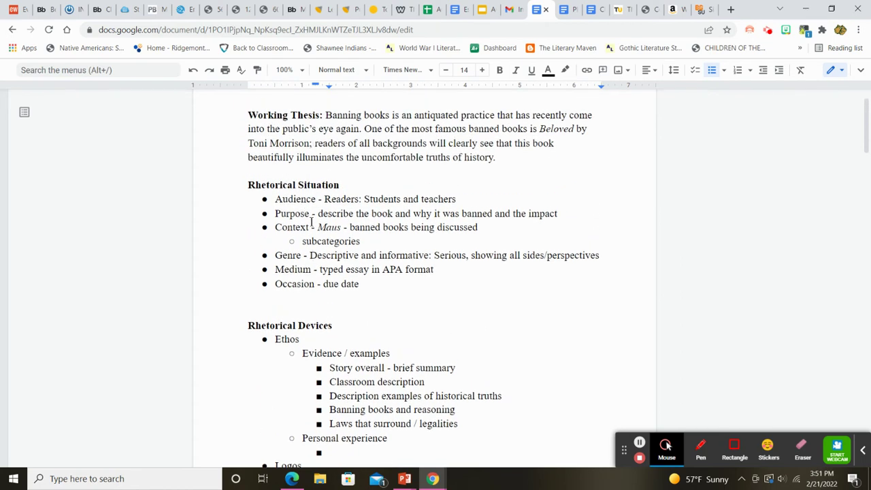
{"action": "scroll", "coordinate": [311, 222], "scroll_direction": "down", "scroll_amount": 1}
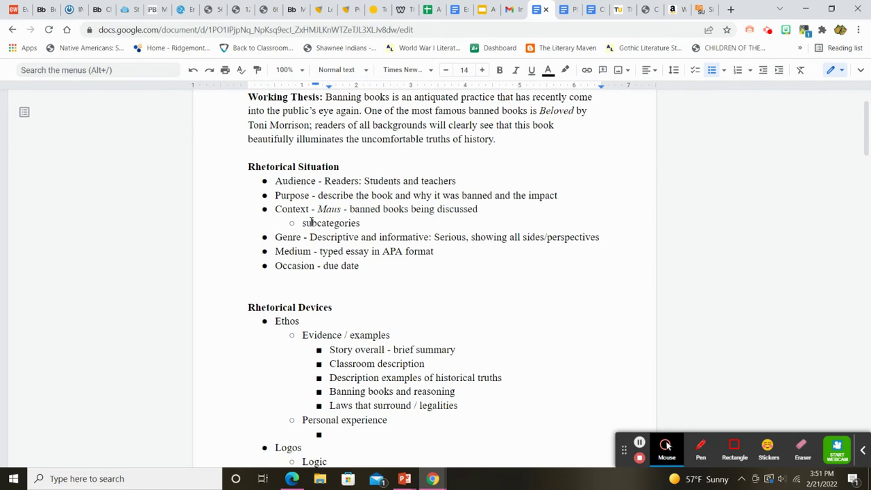
{"action": "scroll", "coordinate": [311, 223], "scroll_direction": "down", "scroll_amount": 1}
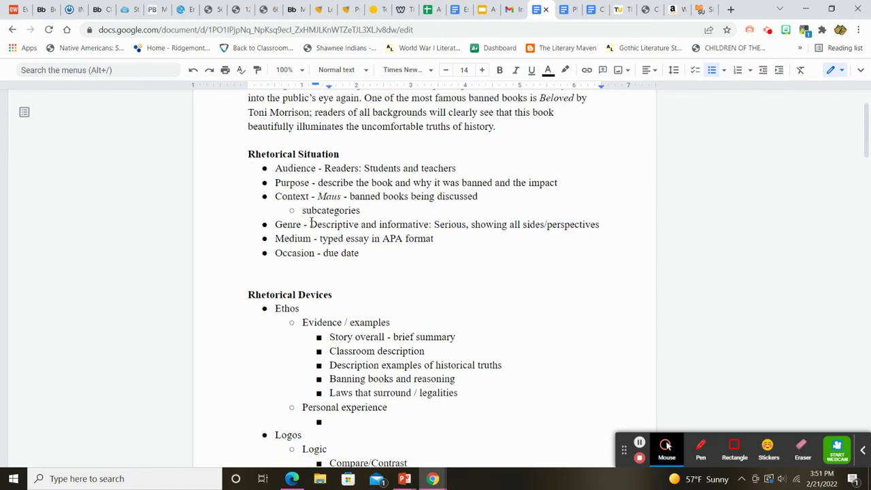
Review the numbered essay outline from the Intro through section VI, Truths - Historical Connections
{"action": "scroll", "coordinate": [311, 223], "scroll_direction": "down", "scroll_amount": 15}
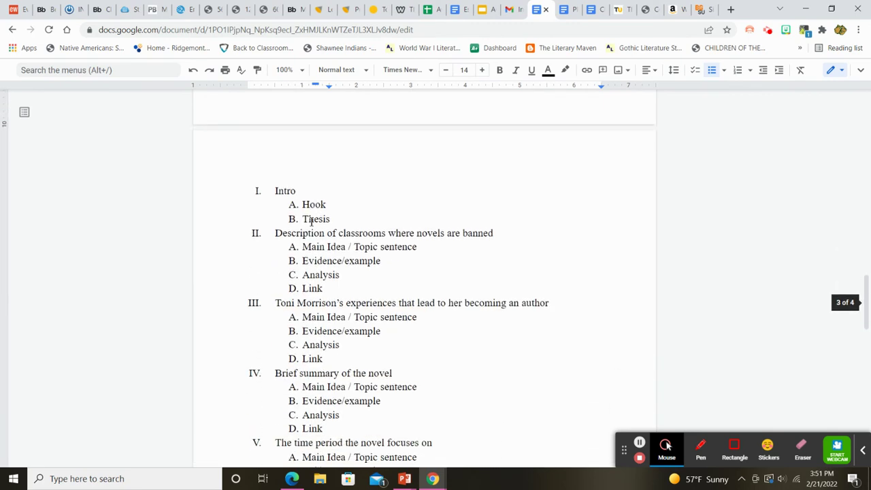
{"action": "scroll", "coordinate": [311, 222], "scroll_direction": "up", "scroll_amount": 3}
{"action": "scroll", "coordinate": [311, 221], "scroll_direction": "down", "scroll_amount": 5}
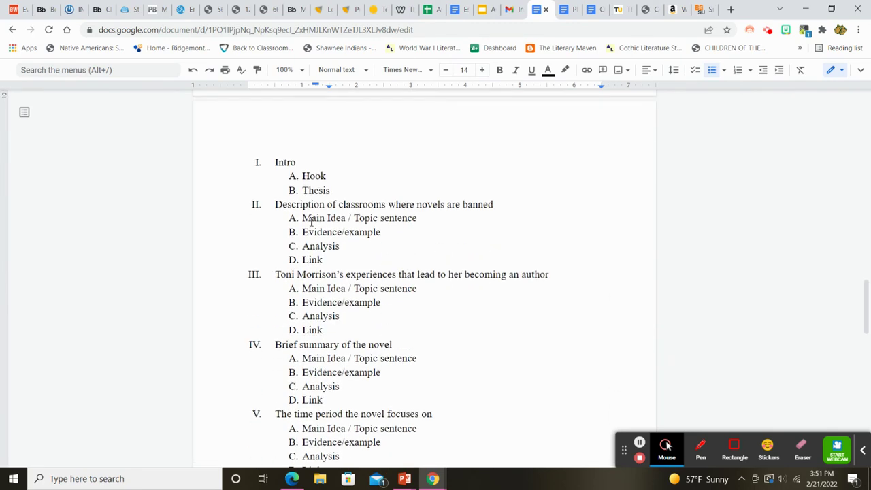
{"action": "scroll", "coordinate": [311, 223], "scroll_direction": "up", "scroll_amount": 2}
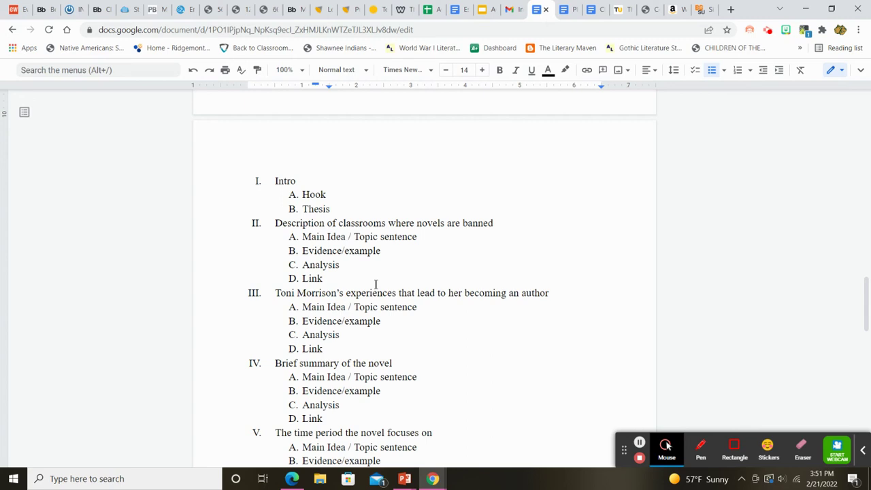
{"action": "scroll", "coordinate": [374, 284], "scroll_direction": "down", "scroll_amount": 1}
{"action": "scroll", "coordinate": [375, 284], "scroll_direction": "down", "scroll_amount": 1}
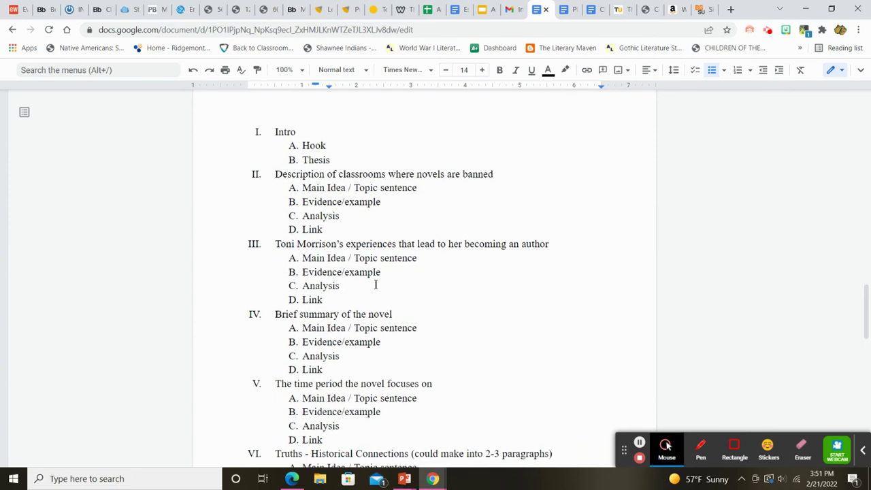
{"action": "scroll", "coordinate": [375, 284], "scroll_direction": "down", "scroll_amount": 2}
{"action": "scroll", "coordinate": [375, 284], "scroll_direction": "up", "scroll_amount": 1}
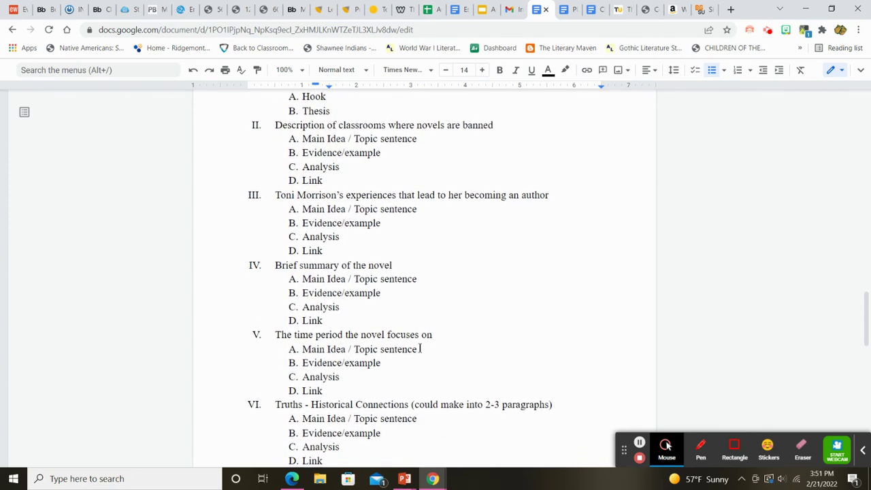
{"action": "scroll", "coordinate": [356, 427], "scroll_direction": "up", "scroll_amount": 2}
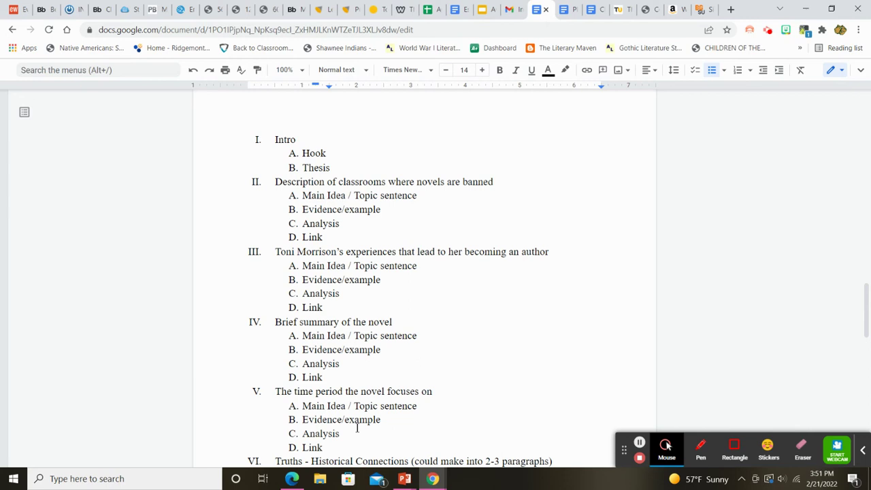
Examine the remaining outline sections down to the Conclusion, and recheck the order of the body paragraphs from the Intro onward
{"action": "scroll", "coordinate": [357, 427], "scroll_direction": "down", "scroll_amount": 5}
{"action": "scroll", "coordinate": [356, 428], "scroll_direction": "up", "scroll_amount": 1}
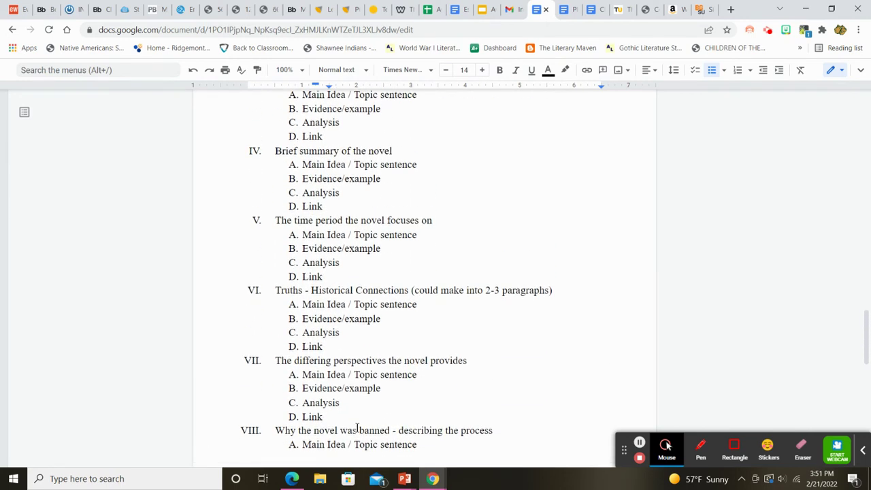
{"action": "scroll", "coordinate": [357, 427], "scroll_direction": "up", "scroll_amount": 1}
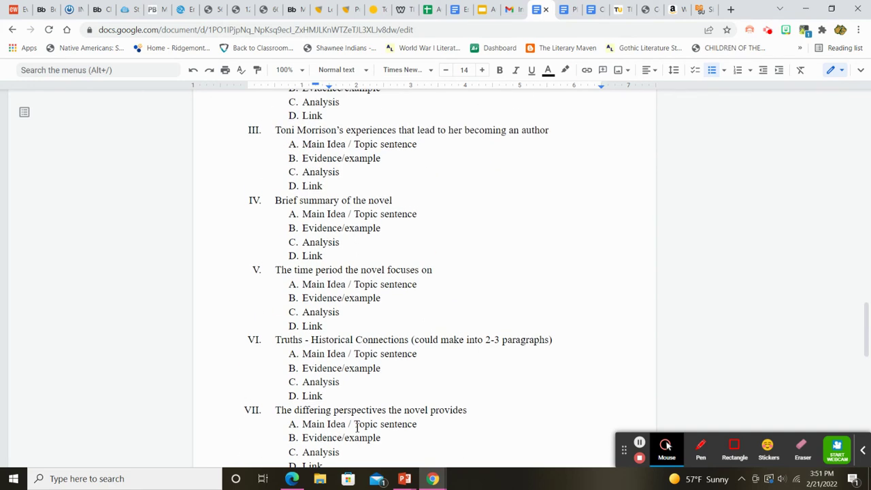
{"action": "scroll", "coordinate": [356, 427], "scroll_direction": "up", "scroll_amount": 2}
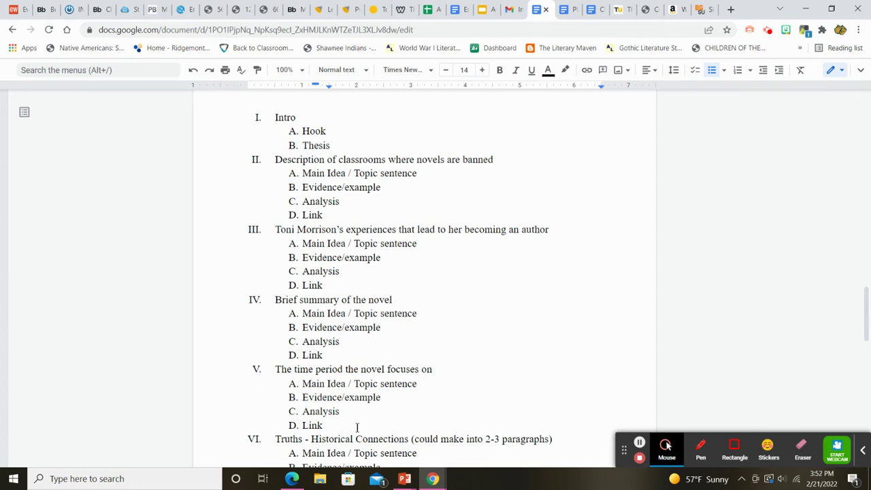
{"action": "scroll", "coordinate": [357, 427], "scroll_direction": "up", "scroll_amount": 1}
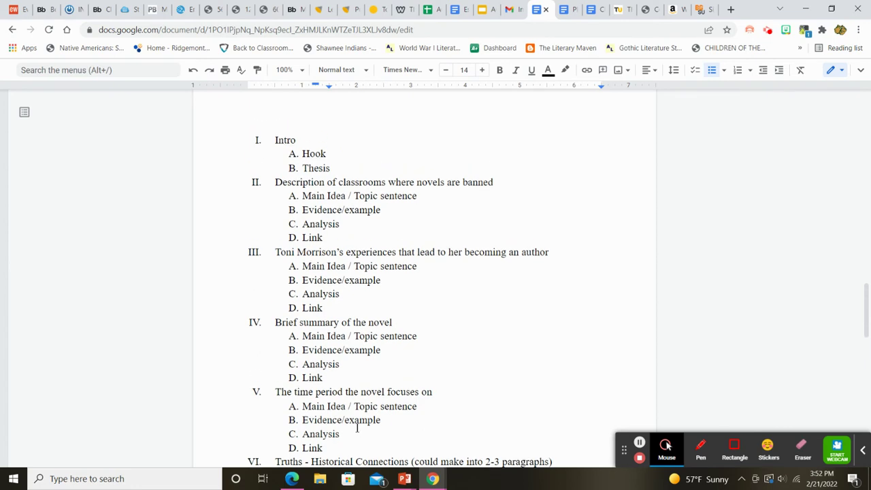
{"action": "scroll", "coordinate": [357, 427], "scroll_direction": "down", "scroll_amount": 10}
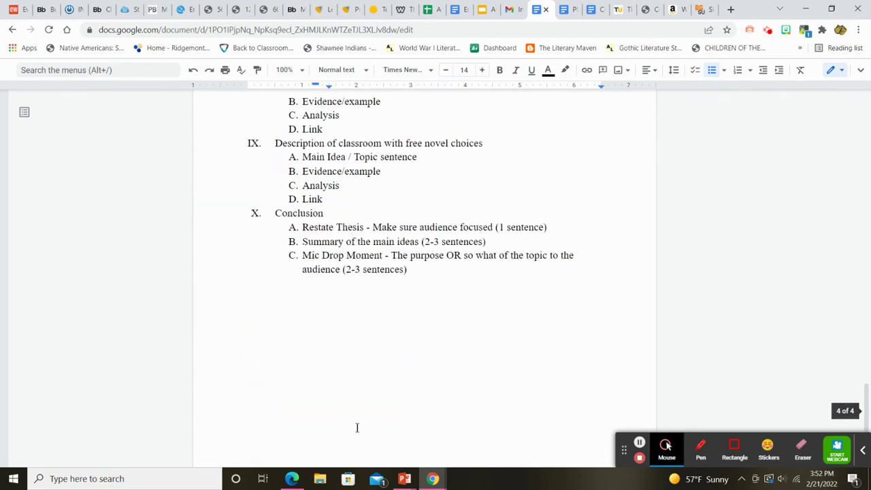
{"action": "scroll", "coordinate": [357, 427], "scroll_direction": "up", "scroll_amount": 3}
{"action": "scroll", "coordinate": [357, 427], "scroll_direction": "up", "scroll_amount": 5}
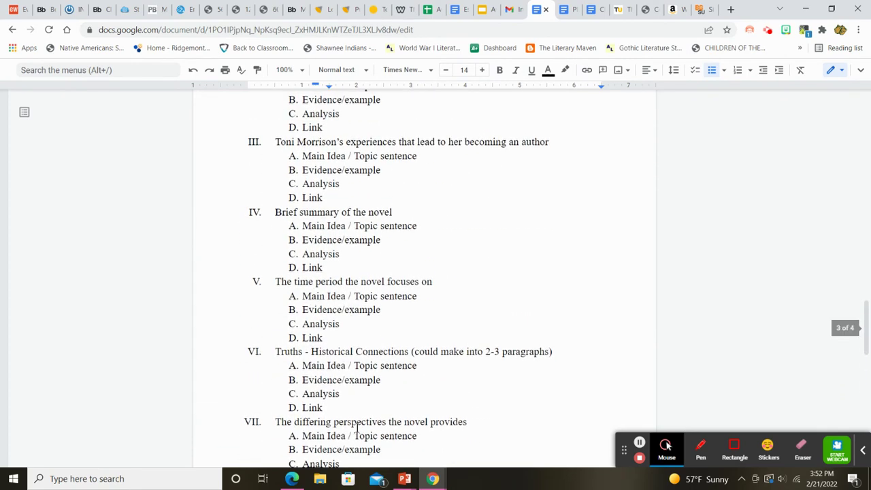
{"action": "scroll", "coordinate": [357, 427], "scroll_direction": "up", "scroll_amount": 4}
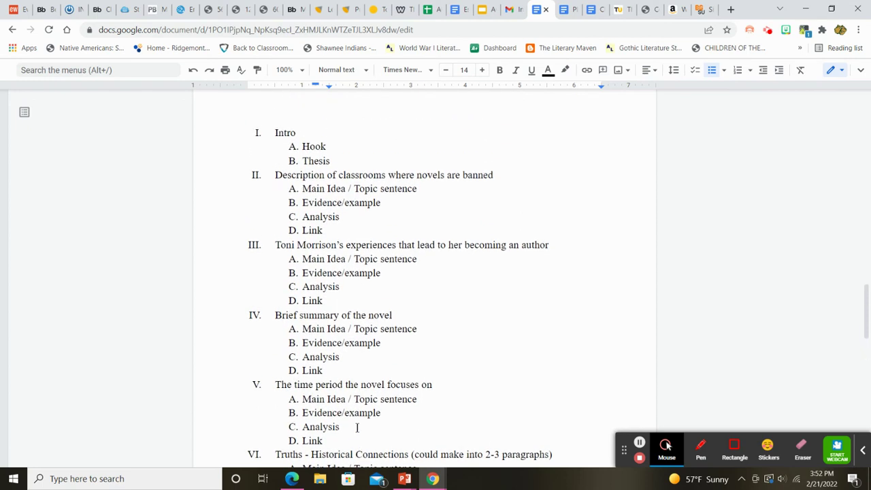
{"action": "scroll", "coordinate": [356, 427], "scroll_direction": "down", "scroll_amount": 2}
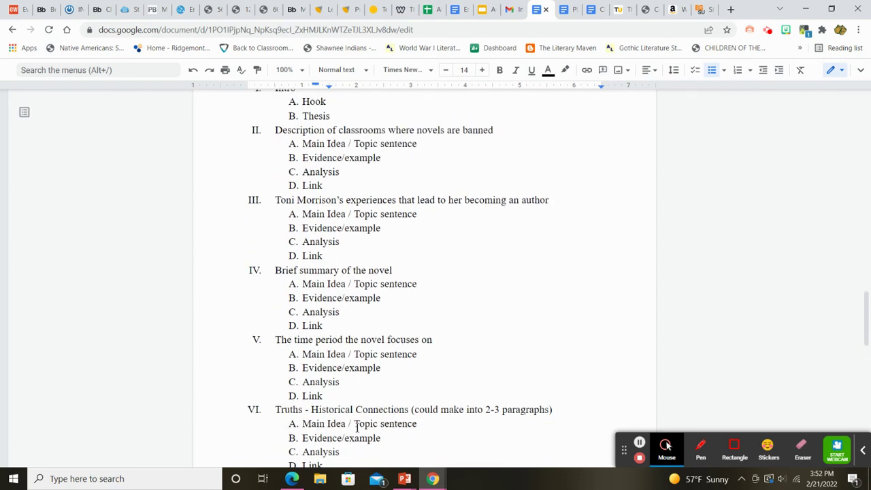
{"action": "scroll", "coordinate": [356, 427], "scroll_direction": "up", "scroll_amount": 1}
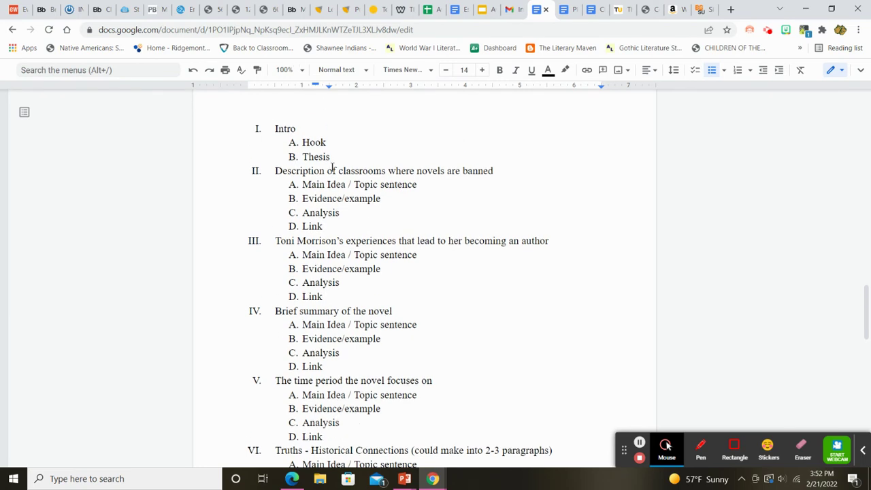
{"action": "scroll", "coordinate": [337, 168], "scroll_direction": "down", "scroll_amount": 1}
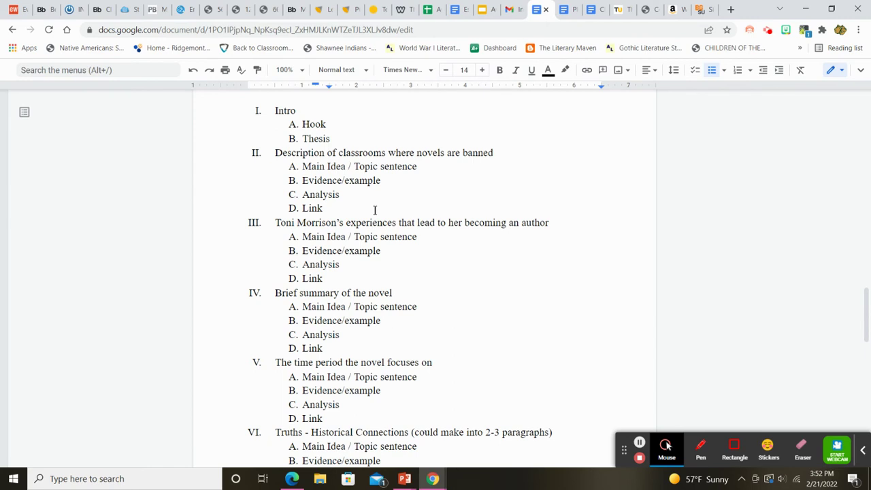
Highlight the heading "Description of classrooms where novels are banned" and the word "example" beneath it, and place the cursor before "Evidence/example"
{"action": "left_click_drag", "start_coordinate": [492, 153], "coordinate": [276, 154]}
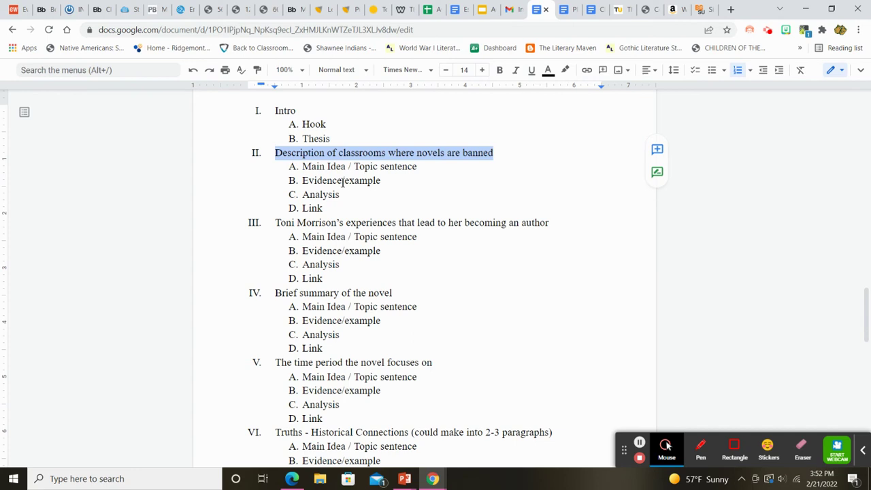
{"action": "left_click_drag", "start_coordinate": [344, 180], "coordinate": [381, 180]}
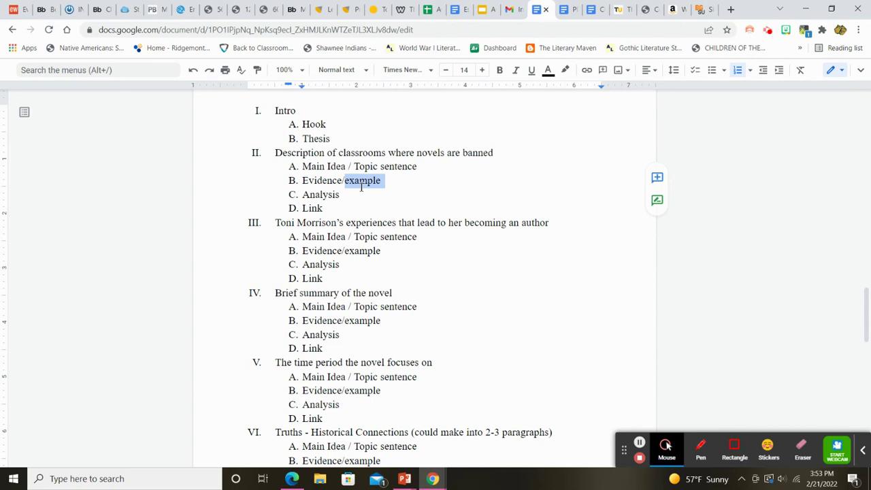
{"action": "left_click", "coordinate": [361, 185]}
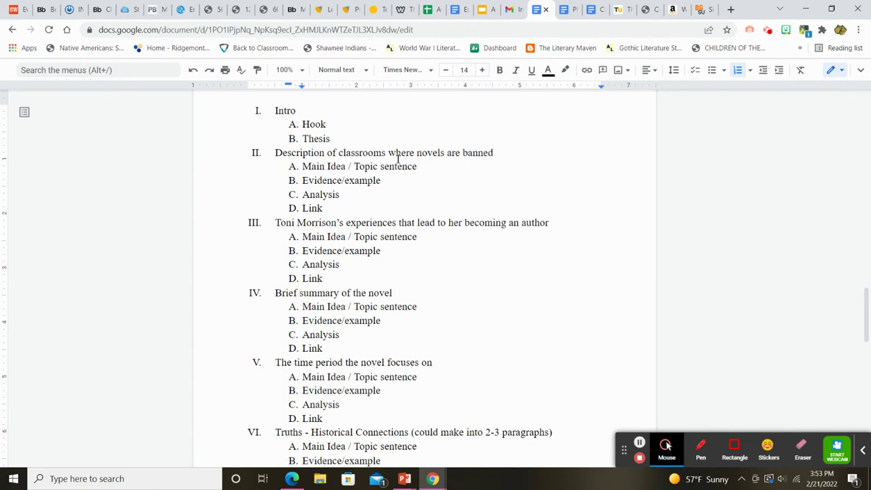
{"action": "right_click", "coordinate": [317, 168]}
{"action": "left_click", "coordinate": [302, 180]}
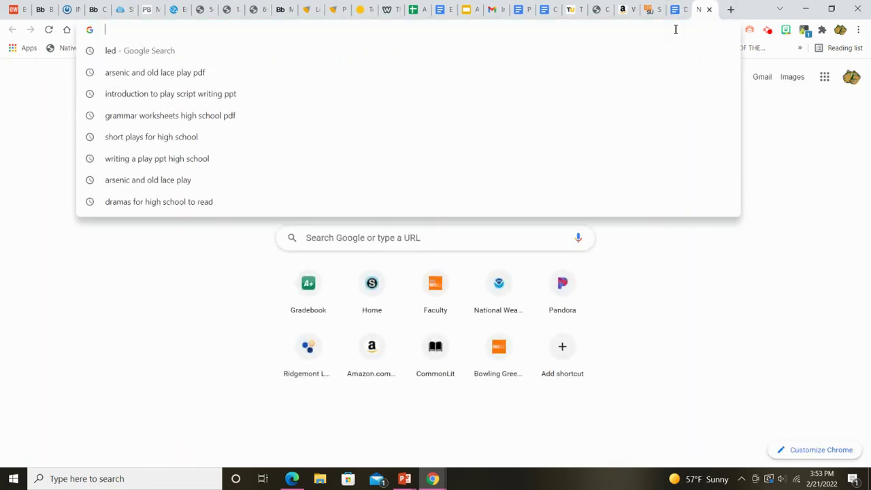
Search the web for "transition words" in a new browser tab and open the Writer's Web page on Transitional Words and Phrases
{"action": "type", "text": "transition words"}
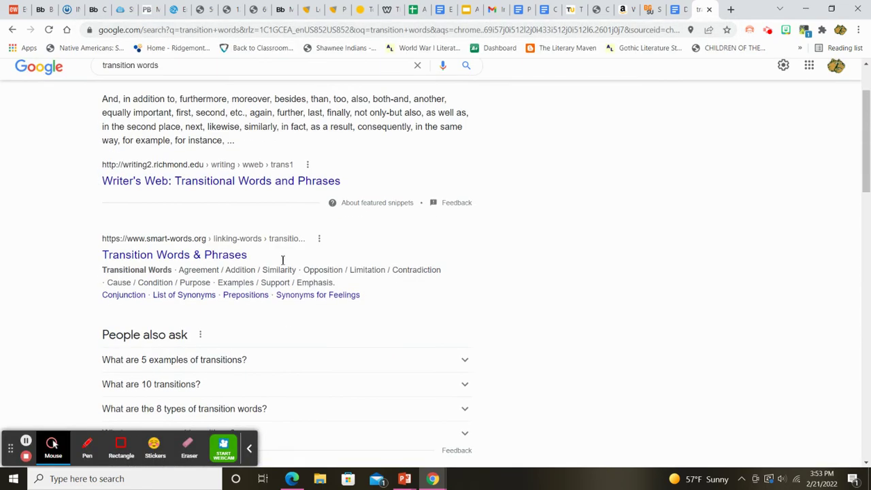
{"action": "left_click", "coordinate": [279, 181]}
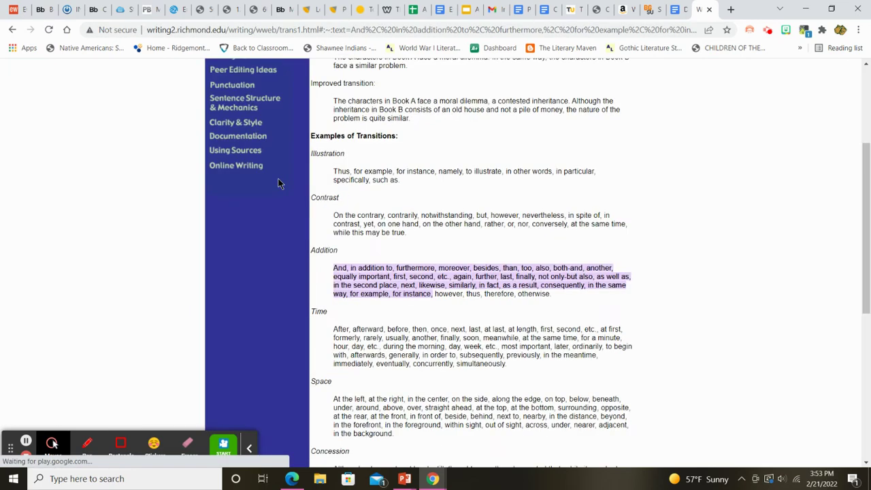
{"action": "scroll", "coordinate": [465, 281], "scroll_direction": "up", "scroll_amount": 3}
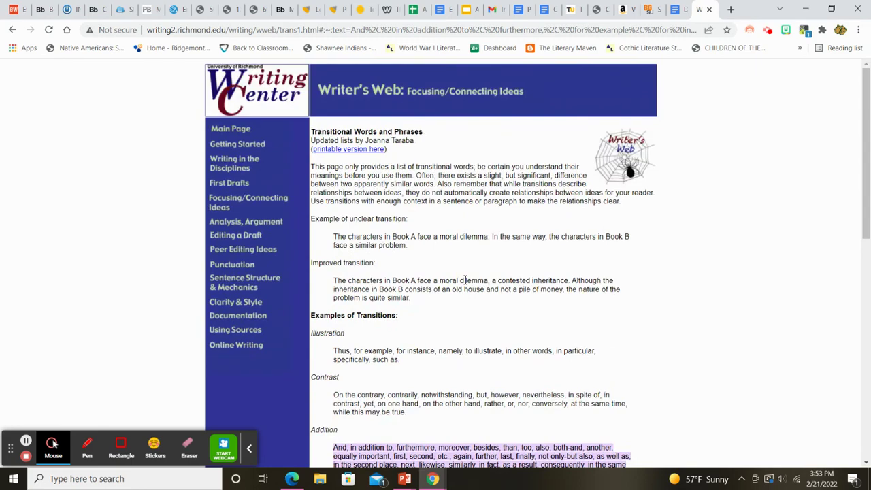
Review the transition word lists by category on the Writer's Web page, from Illustration and Contrast to Summary and Suggestion
{"action": "scroll", "coordinate": [464, 280], "scroll_direction": "down", "scroll_amount": 5}
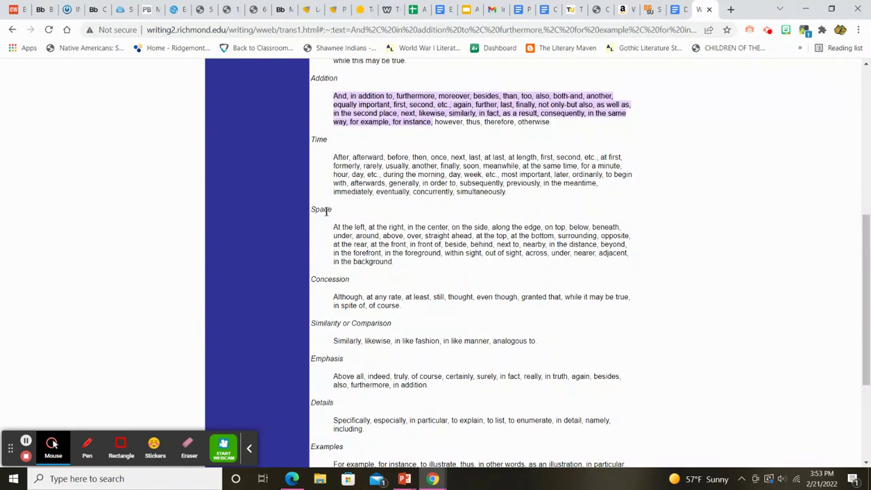
{"action": "scroll", "coordinate": [321, 213], "scroll_direction": "down", "scroll_amount": 2}
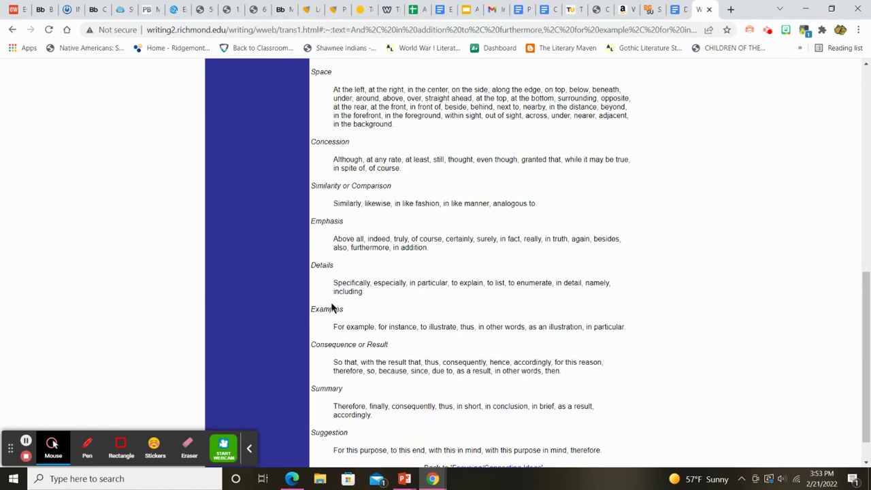
{"action": "scroll", "coordinate": [331, 306], "scroll_direction": "down", "scroll_amount": 1}
{"action": "scroll", "coordinate": [343, 340], "scroll_direction": "up", "scroll_amount": 1}
{"action": "scroll", "coordinate": [345, 343], "scroll_direction": "down", "scroll_amount": 1}
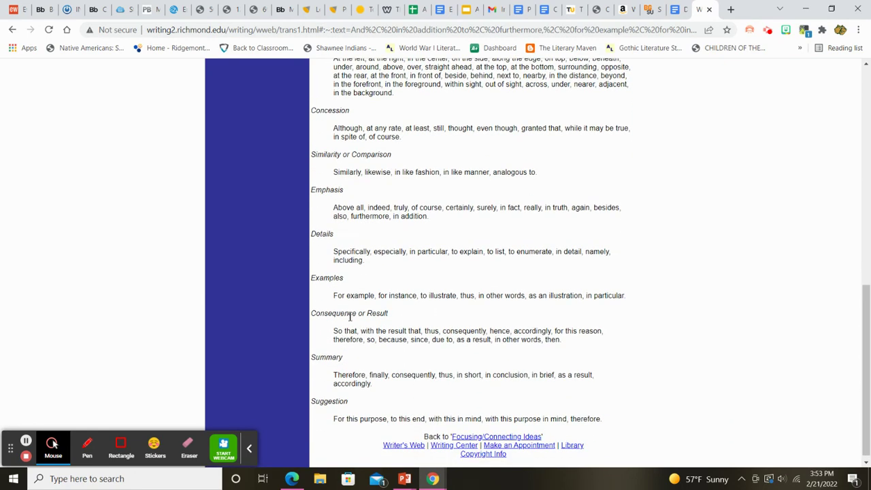
{"action": "scroll", "coordinate": [351, 317], "scroll_direction": "up", "scroll_amount": 5}
{"action": "scroll", "coordinate": [351, 318], "scroll_direction": "down", "scroll_amount": 2}
{"action": "scroll", "coordinate": [352, 320], "scroll_direction": "up", "scroll_amount": 1}
{"action": "scroll", "coordinate": [351, 320], "scroll_direction": "up", "scroll_amount": 1}
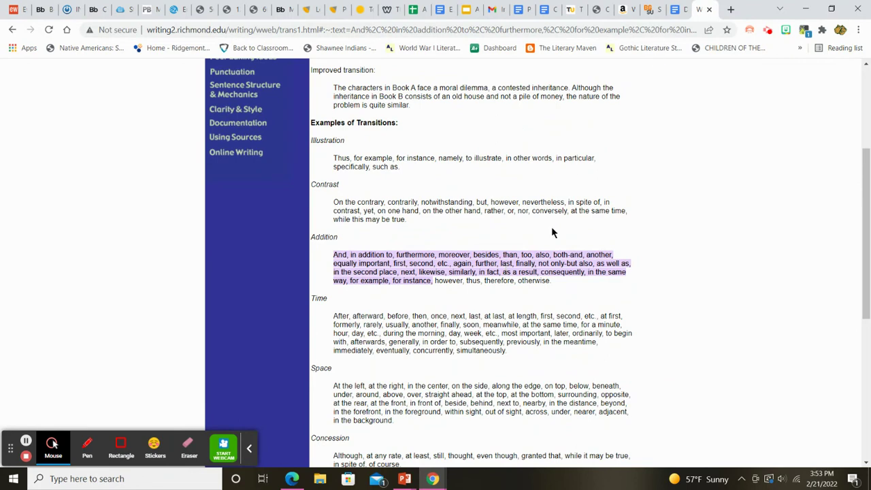
{"action": "scroll", "coordinate": [551, 229], "scroll_direction": "down", "scroll_amount": 3}
Return to the outline document and review sections II to VIII, highlighting the Evidence entry under Toni Morrison's experiences
{"action": "left_click", "coordinate": [676, 12]}
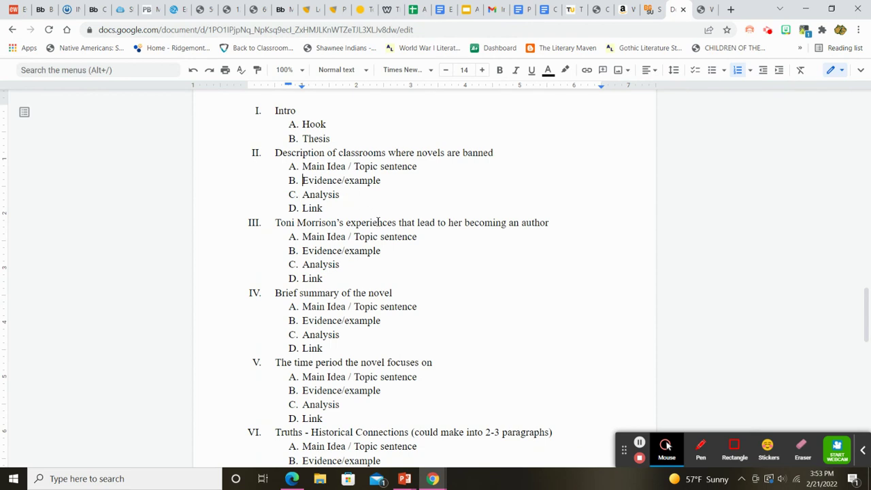
{"action": "scroll", "coordinate": [378, 222], "scroll_direction": "down", "scroll_amount": 1}
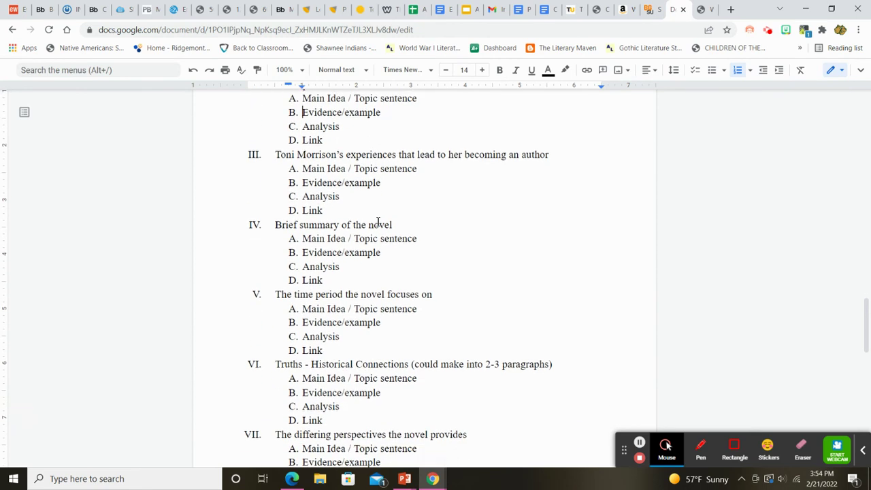
{"action": "scroll", "coordinate": [378, 221], "scroll_direction": "down", "scroll_amount": 1}
{"action": "scroll", "coordinate": [379, 221], "scroll_direction": "up", "scroll_amount": 1}
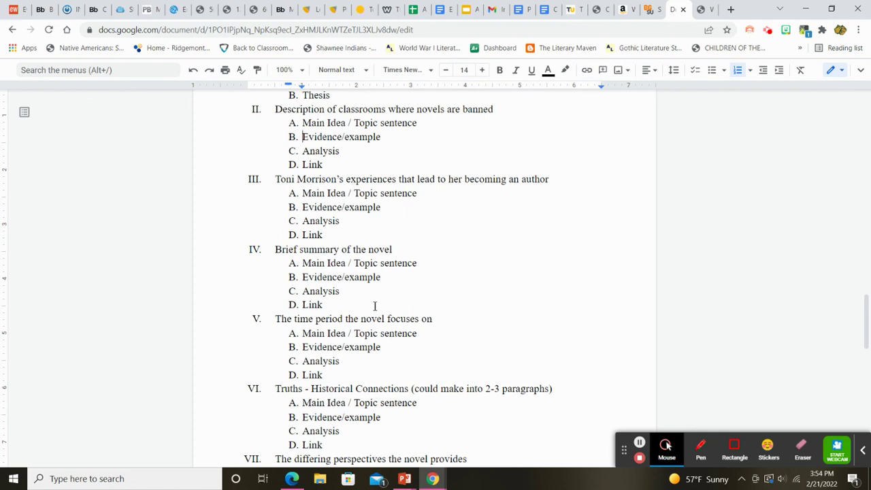
{"action": "scroll", "coordinate": [374, 306], "scroll_direction": "down", "scroll_amount": 1}
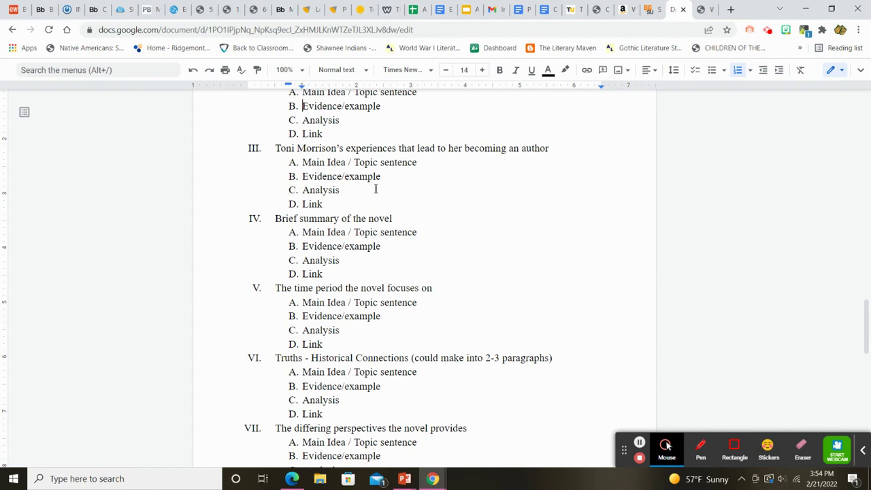
{"action": "left_click_drag", "start_coordinate": [341, 178], "coordinate": [302, 179]}
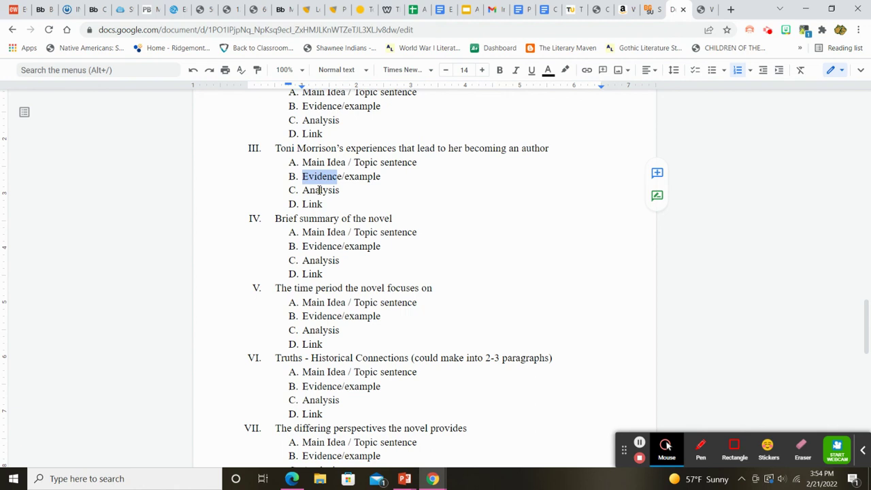
{"action": "scroll", "coordinate": [319, 190], "scroll_direction": "down", "scroll_amount": 1}
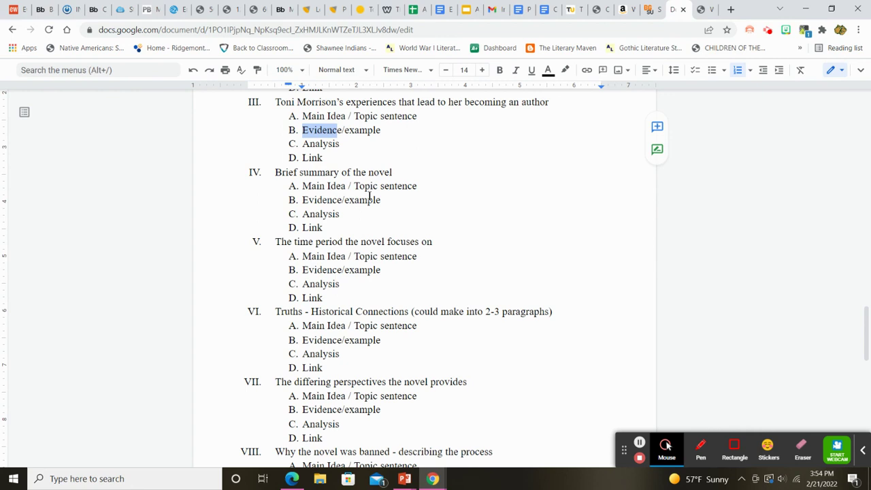
{"action": "scroll", "coordinate": [369, 196], "scroll_direction": "down", "scroll_amount": 1}
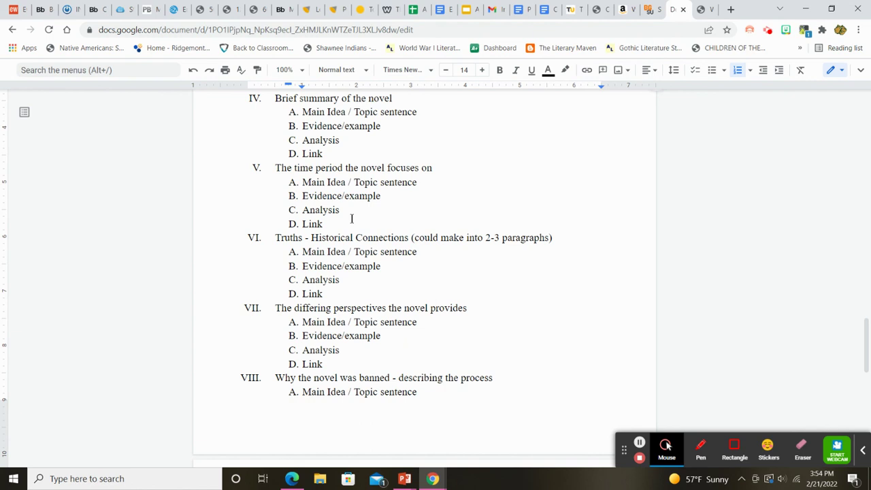
{"action": "scroll", "coordinate": [351, 219], "scroll_direction": "down", "scroll_amount": 1}
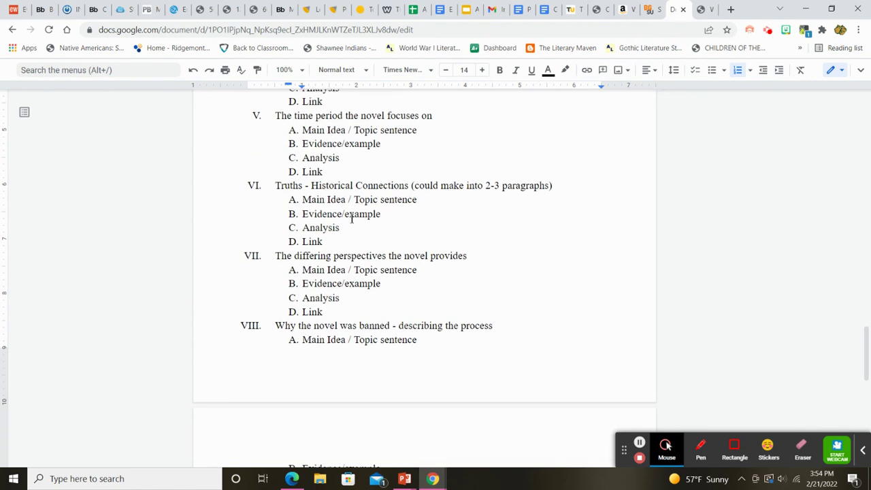
Highlight the heading "Truths - Historical Connections (could make into 2-3 paragraphs)", clear the highlight, and review outline sections VII to IX
{"action": "left_click_drag", "start_coordinate": [555, 185], "coordinate": [277, 188]}
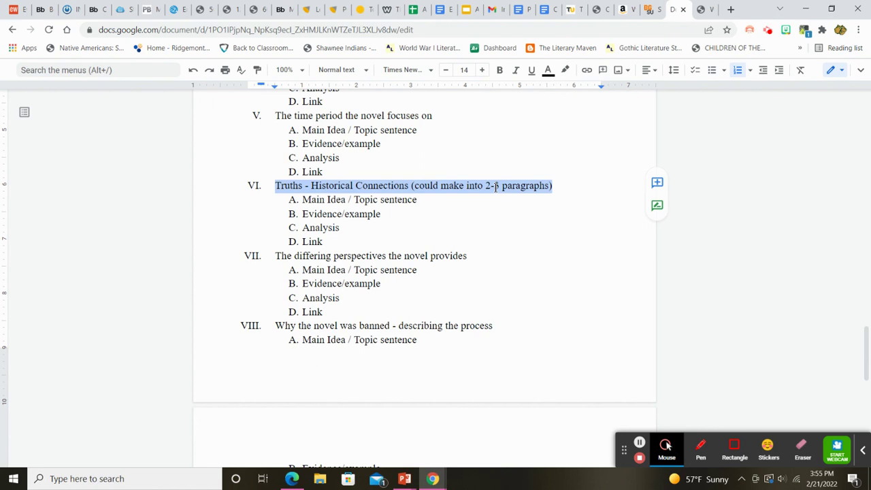
{"action": "left_click", "coordinate": [421, 229]}
{"action": "scroll", "coordinate": [420, 229], "scroll_direction": "down", "scroll_amount": 3}
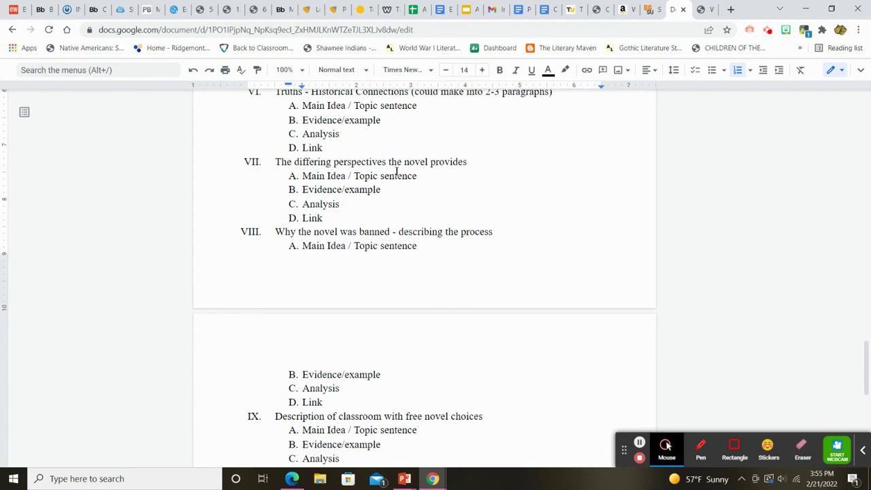
{"action": "scroll", "coordinate": [397, 171], "scroll_direction": "down", "scroll_amount": 3}
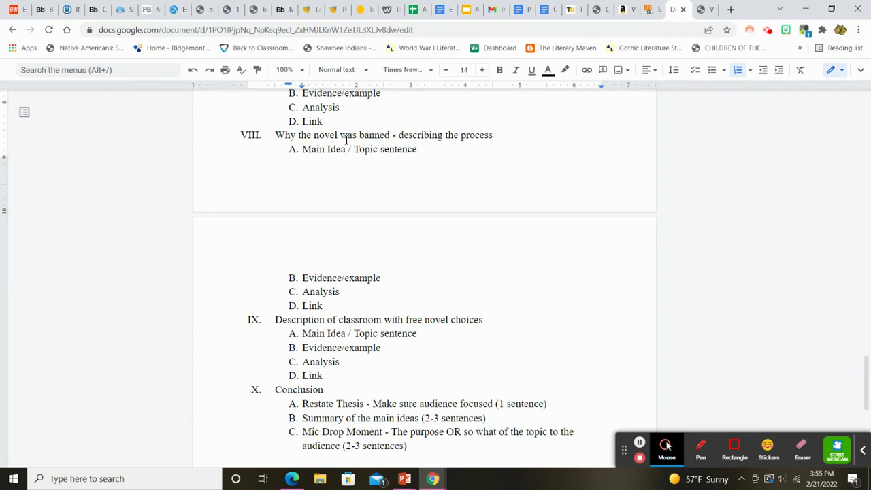
{"action": "scroll", "coordinate": [345, 139], "scroll_direction": "down", "scroll_amount": 3}
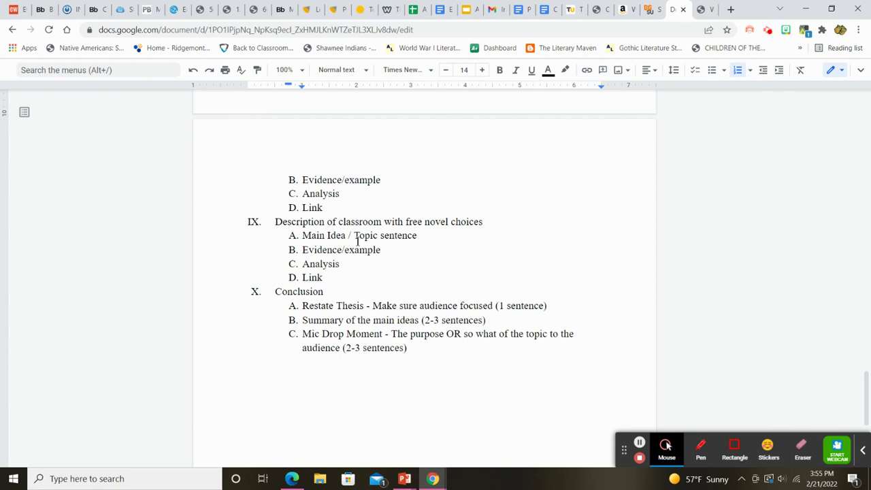
Highlight the three Conclusion entries, from "Restate Thesis" to "Mic Drop Moment", and clear the highlight after reviewing them
{"action": "scroll", "coordinate": [357, 241], "scroll_direction": "down", "scroll_amount": 1}
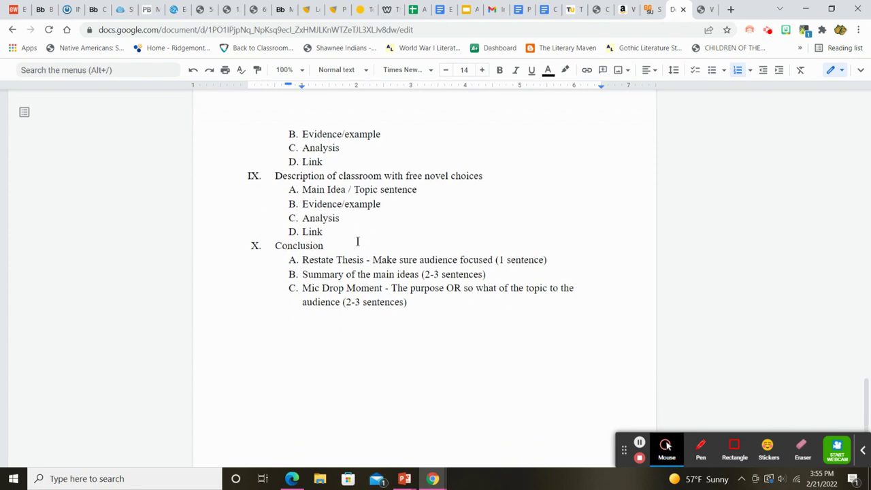
{"action": "left_click_drag", "start_coordinate": [408, 302], "coordinate": [299, 260]}
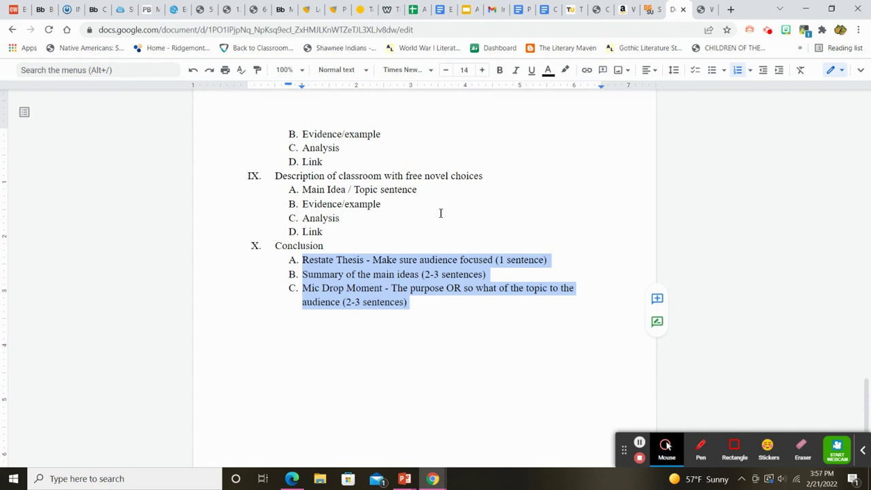
{"action": "left_click", "coordinate": [420, 295]}
Review the whole planning document, from the numbered outline through the rhetorical devices, and return to the Working Thesis
{"action": "scroll", "coordinate": [420, 297], "scroll_direction": "up", "scroll_amount": 2}
{"action": "scroll", "coordinate": [421, 297], "scroll_direction": "up", "scroll_amount": 12}
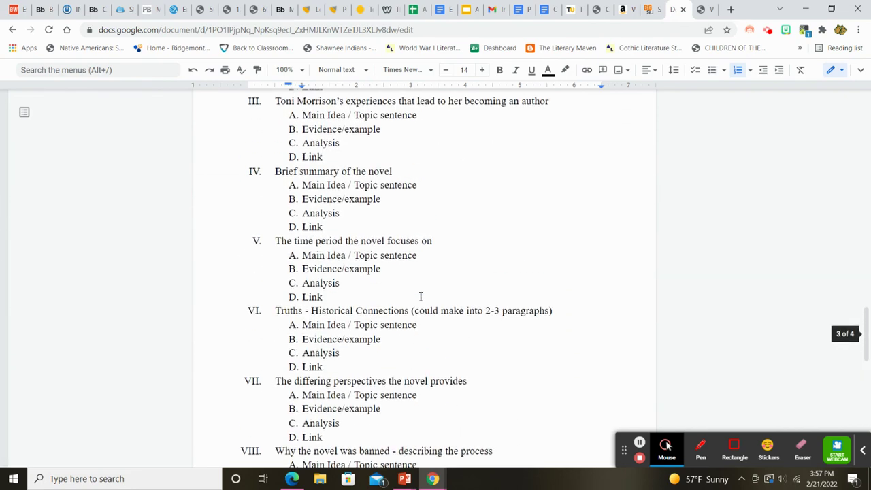
{"action": "scroll", "coordinate": [421, 296], "scroll_direction": "down", "scroll_amount": 5}
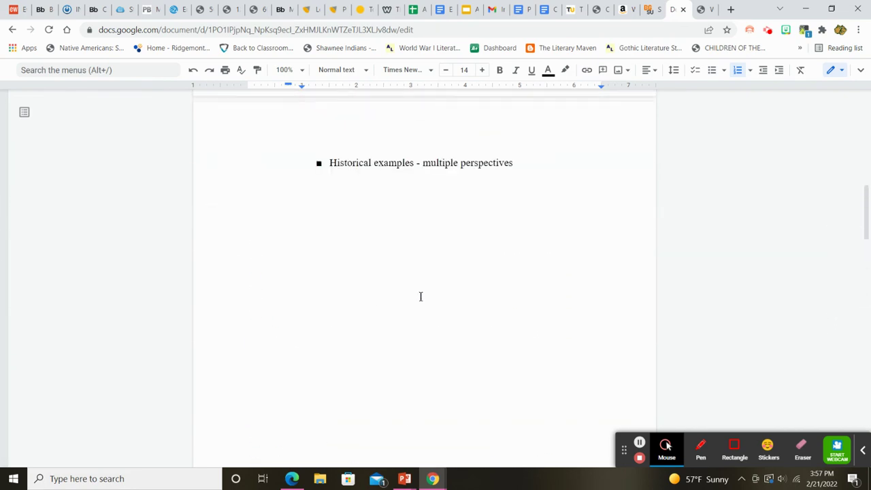
{"action": "scroll", "coordinate": [420, 296], "scroll_direction": "down", "scroll_amount": 1}
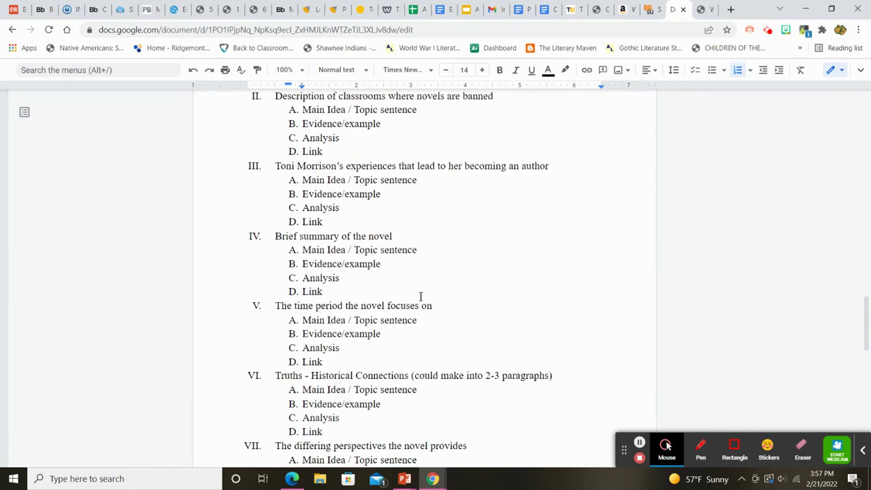
{"action": "scroll", "coordinate": [421, 296], "scroll_direction": "down", "scroll_amount": 7}
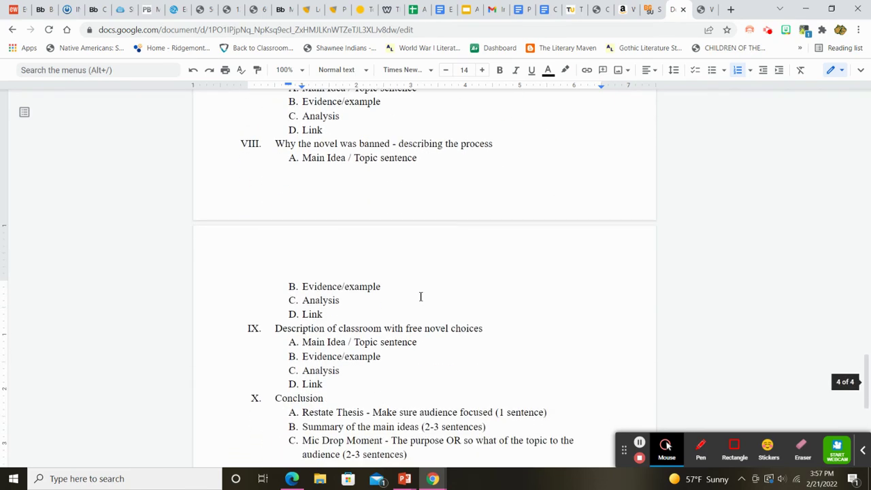
{"action": "scroll", "coordinate": [420, 296], "scroll_direction": "up", "scroll_amount": 4}
{"action": "scroll", "coordinate": [421, 297], "scroll_direction": "up", "scroll_amount": 10}
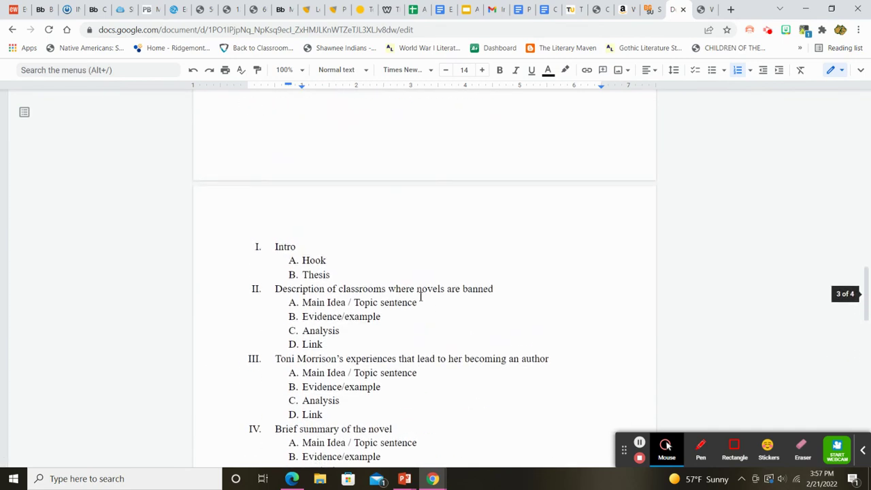
{"action": "scroll", "coordinate": [420, 296], "scroll_direction": "up", "scroll_amount": 12}
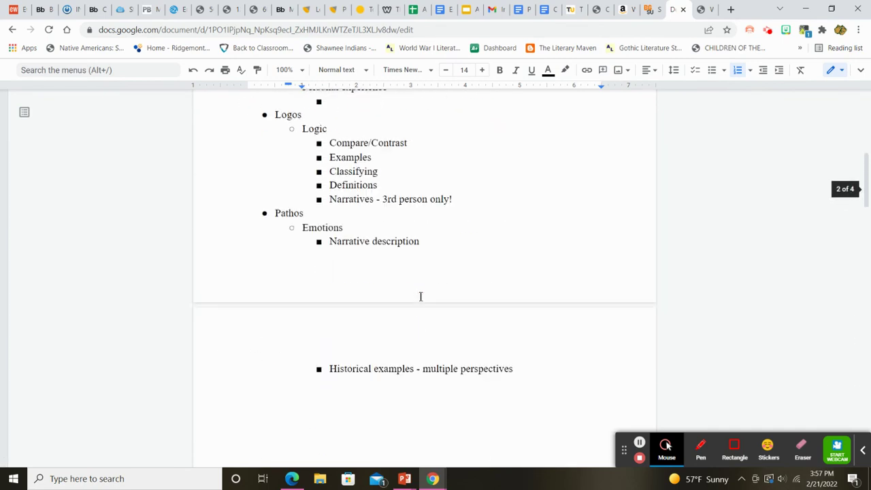
{"action": "scroll", "coordinate": [420, 297], "scroll_direction": "up", "scroll_amount": 1}
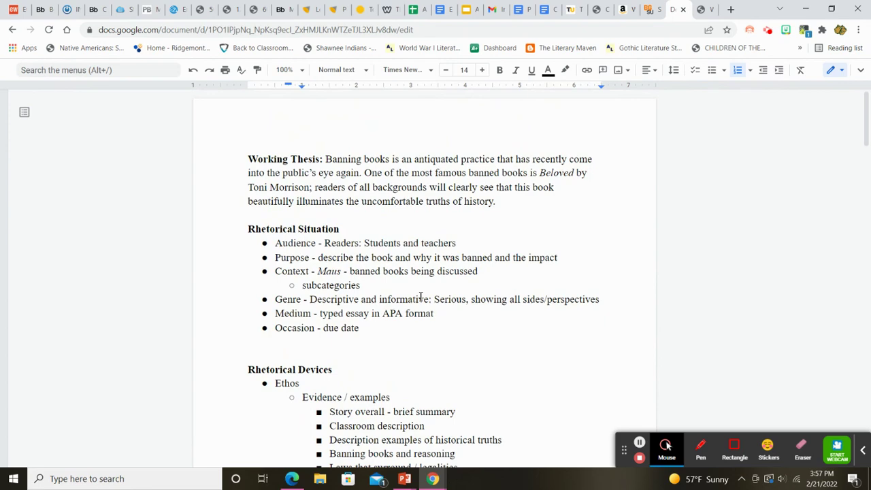
{"action": "scroll", "coordinate": [421, 296], "scroll_direction": "down", "scroll_amount": 20}
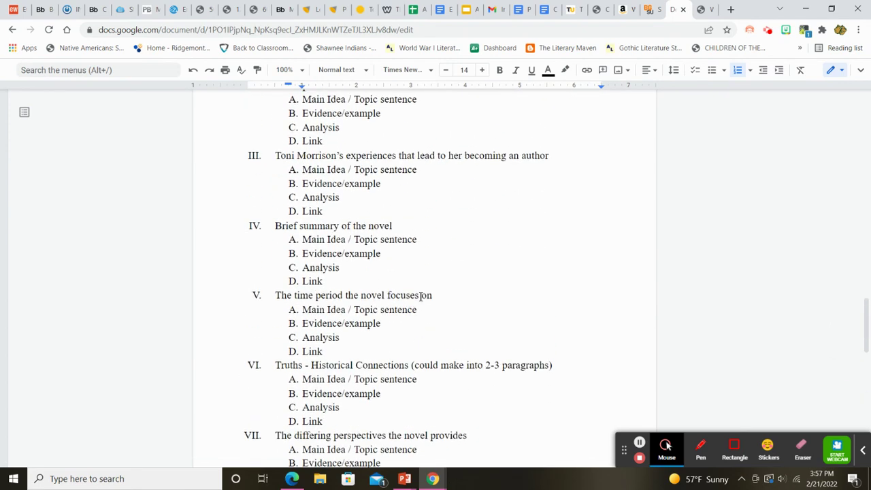
{"action": "scroll", "coordinate": [421, 297], "scroll_direction": "up", "scroll_amount": 10}
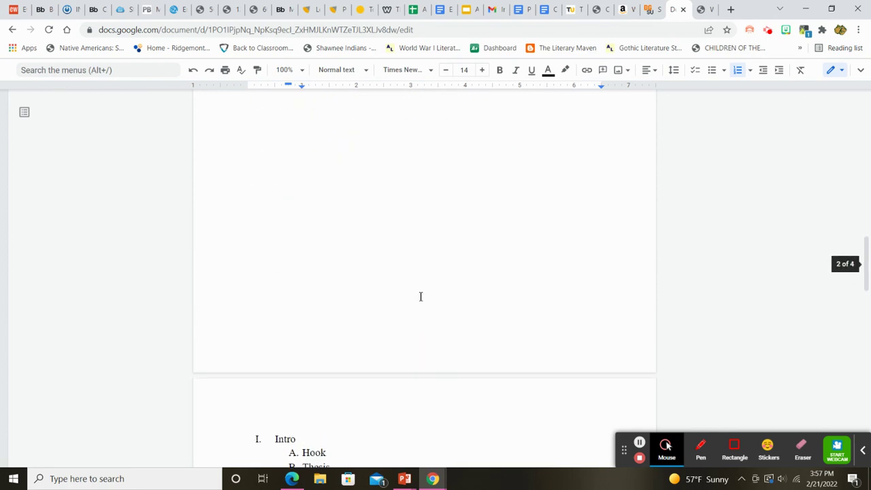
{"action": "scroll", "coordinate": [421, 297], "scroll_direction": "up", "scroll_amount": 7}
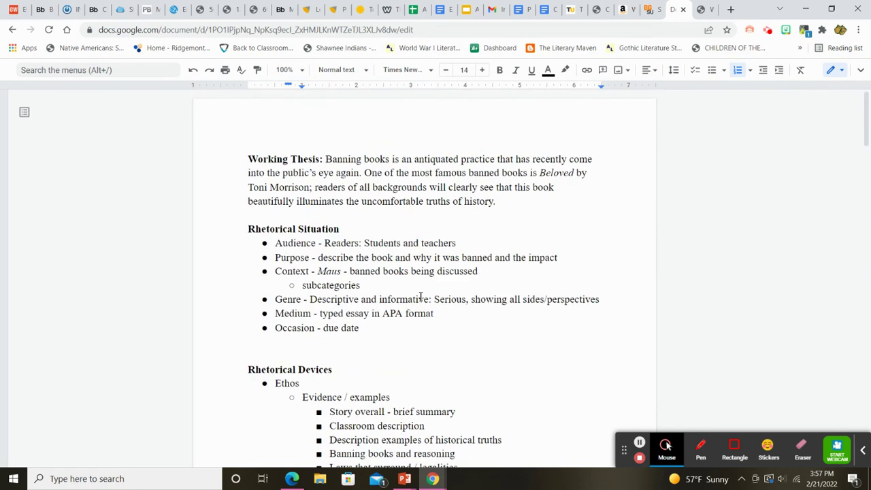